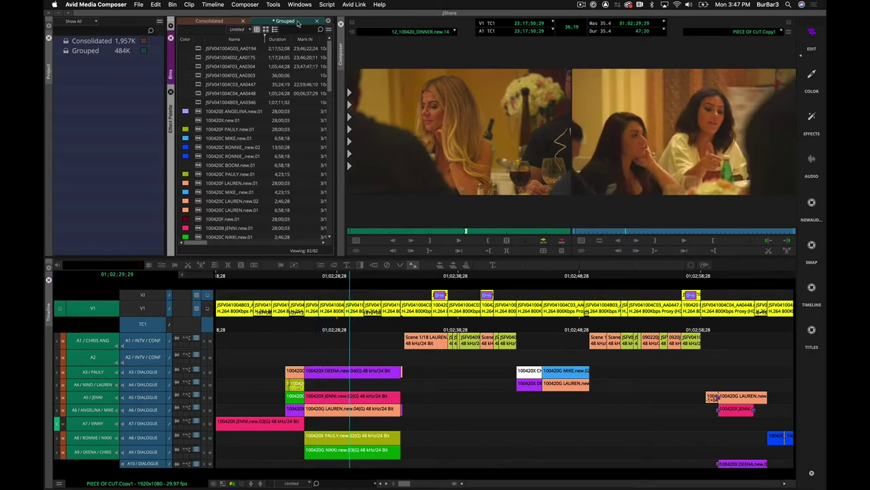
Select several clips in the Grouped bin, then only 100420C MIKE_.new.01, to check the bin's selection count
left_click(233, 21)
left_click(286, 22)
mouse_move(314, 253)
left_click_drag(198, 140, 198, 168)
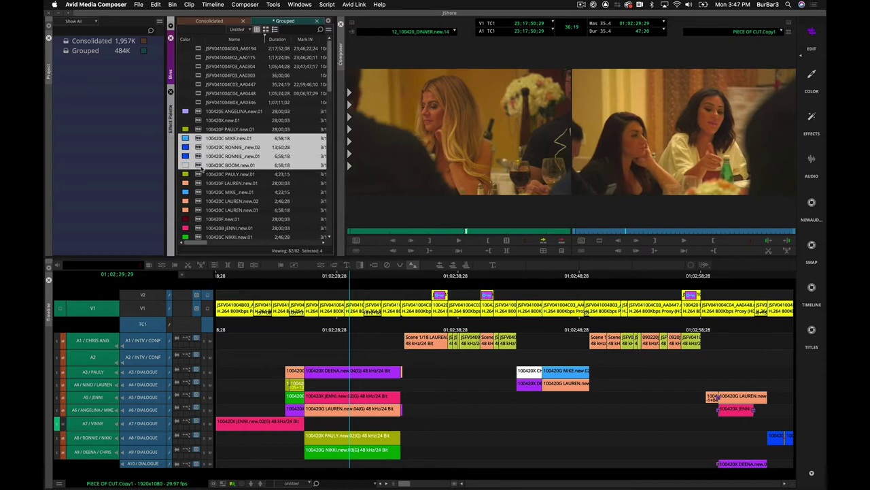
left_click(203, 201, "shift")
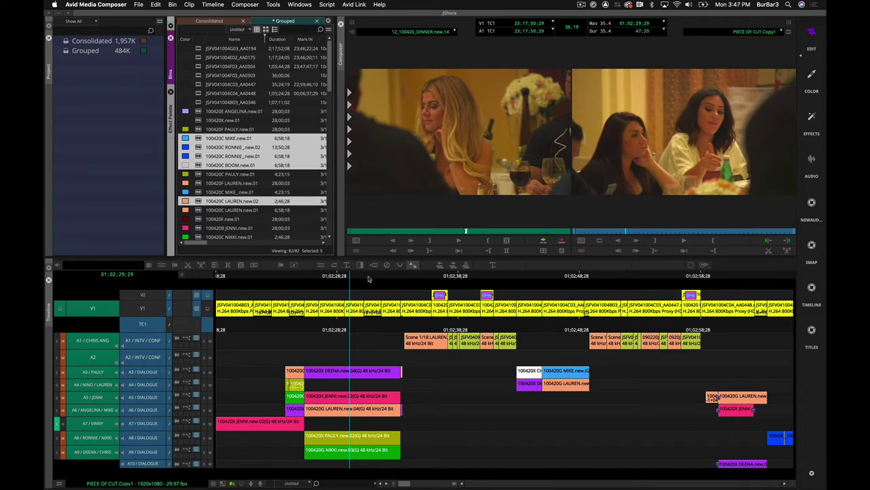
left_click(245, 194)
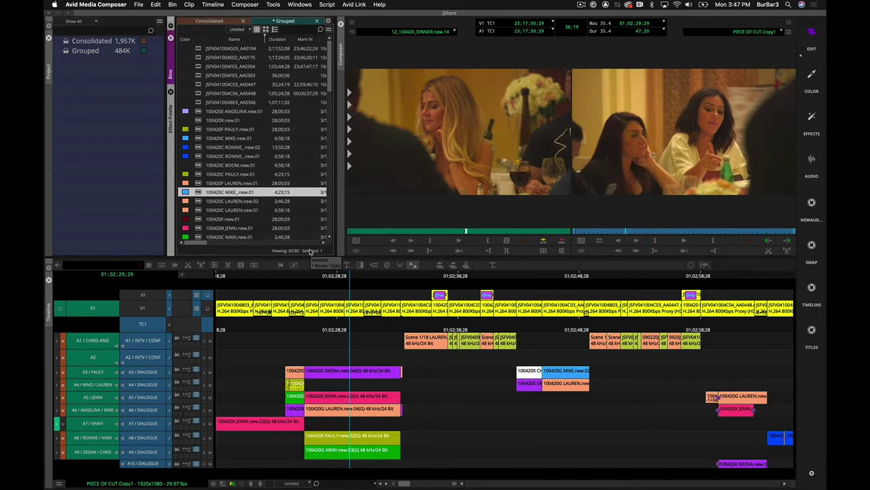
Review the sequence around the dialogue cut near 01;02;26, playing across it and parking just before it
left_click_drag(367, 275, 333, 278)
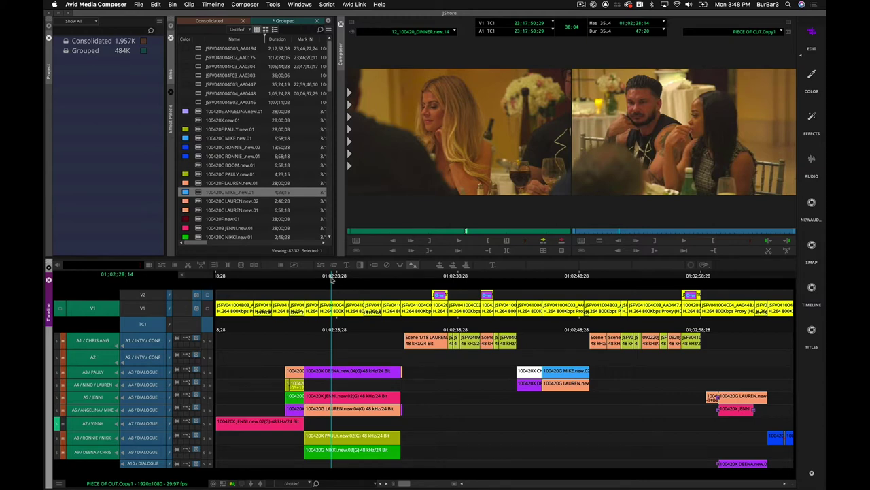
left_click_drag(332, 278, 320, 277)
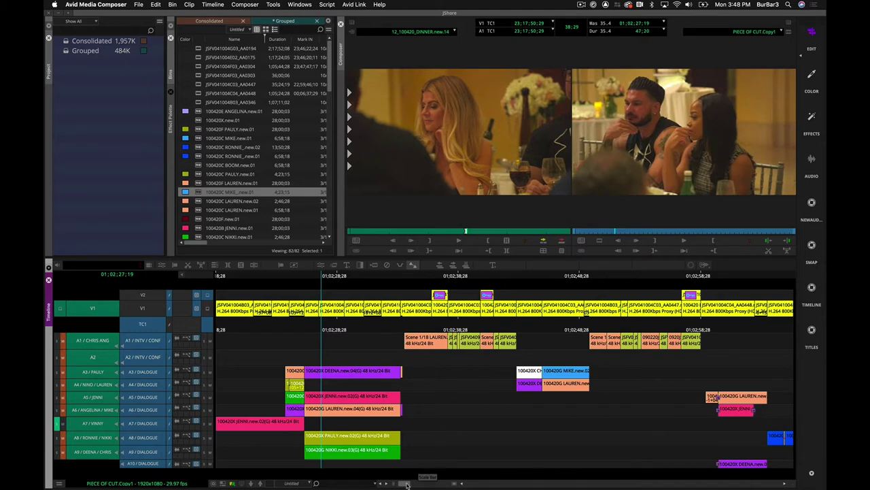
left_click_drag(406, 484, 441, 484)
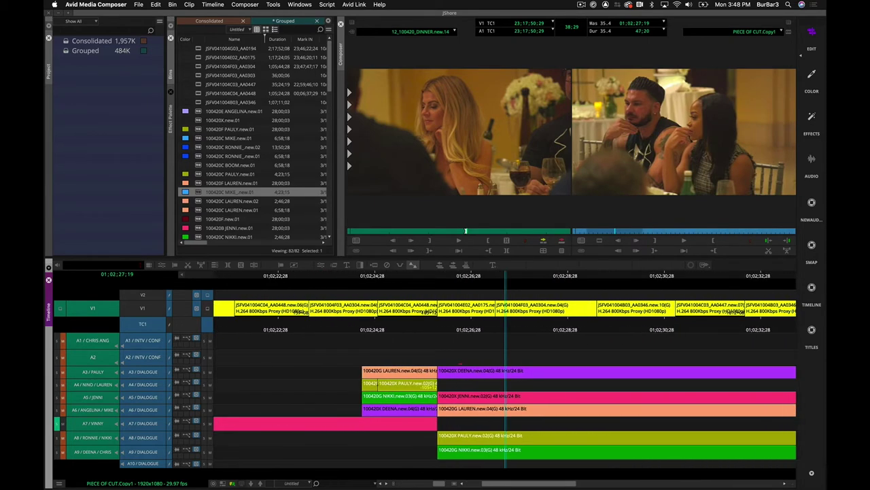
left_click_drag(479, 278, 337, 291)
key("space")
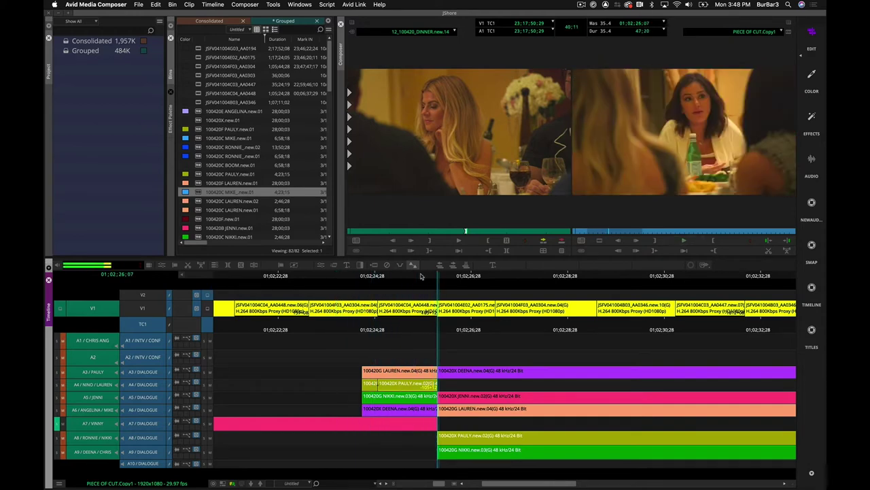
left_click(401, 283)
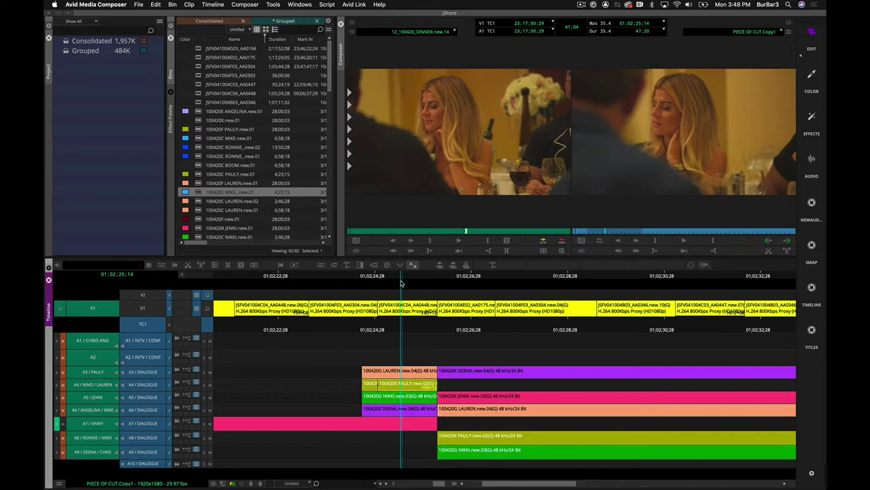
left_click(398, 276)
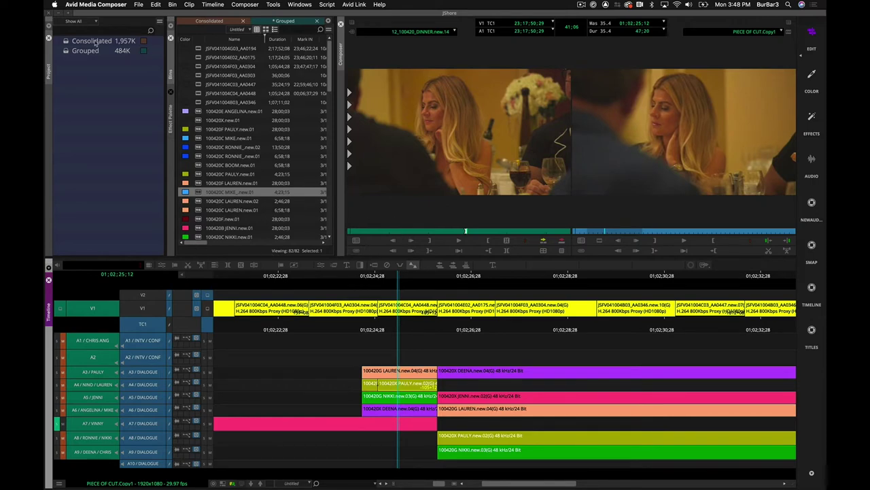
Load 12_100420_DINNER.Sub.02 - consolidated.Copy.01 from the Consolidated bin as the source and show its camera angles in a multi-angle split
left_click(68, 51)
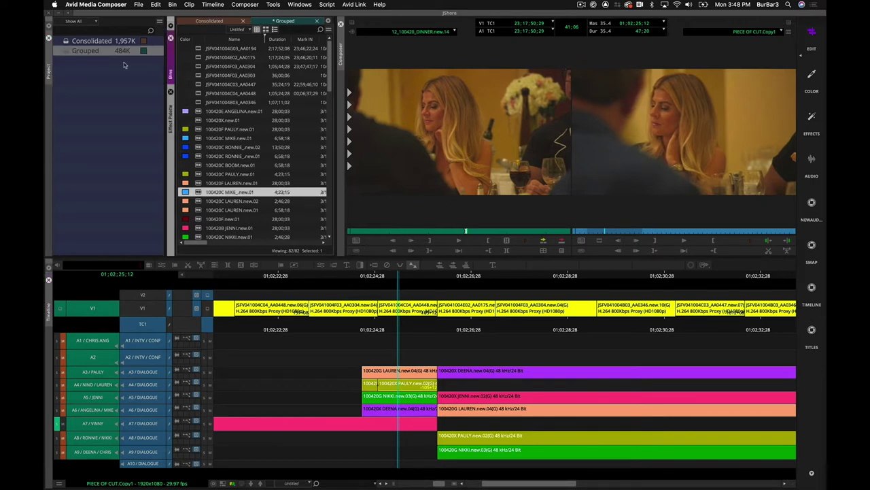
left_click(209, 21)
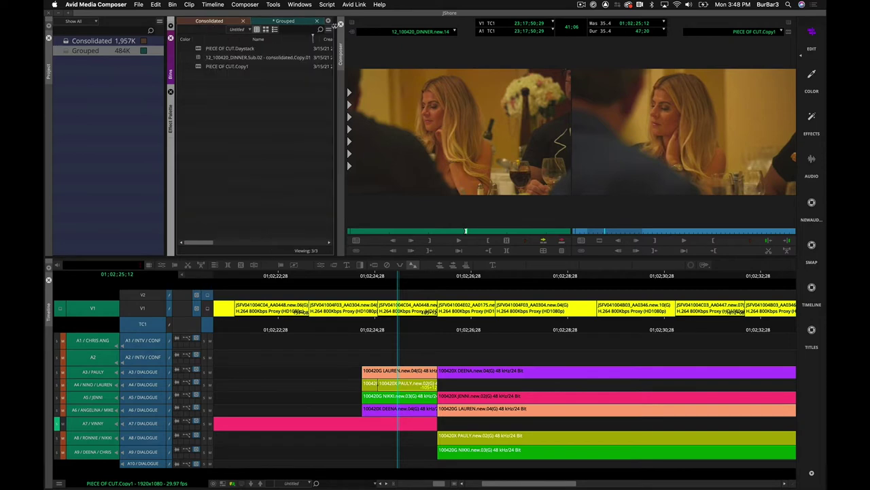
left_click(202, 60)
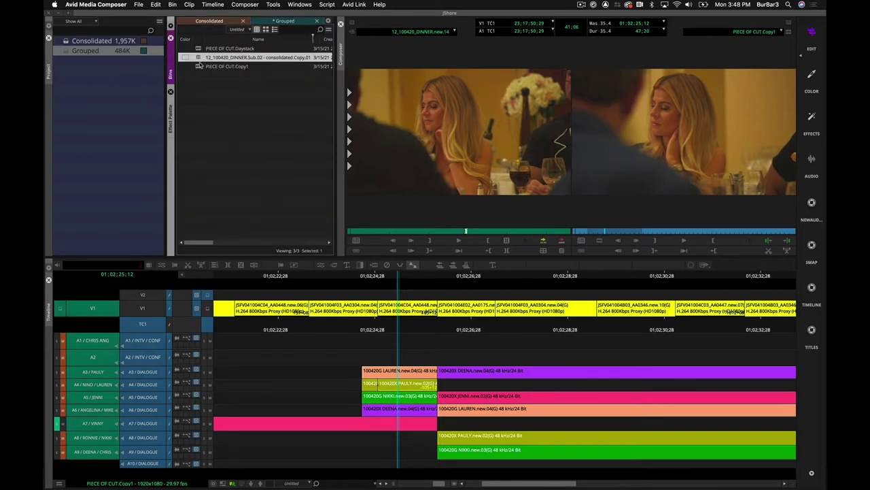
double_click(198, 57)
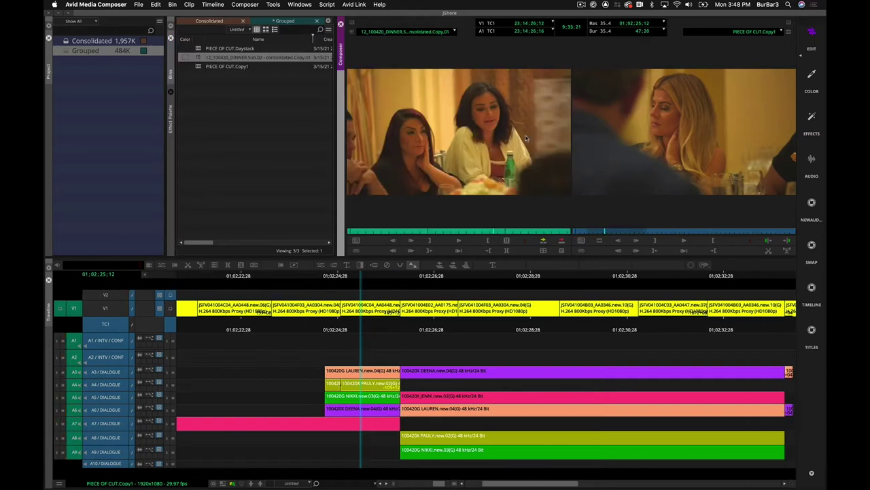
left_click(554, 253)
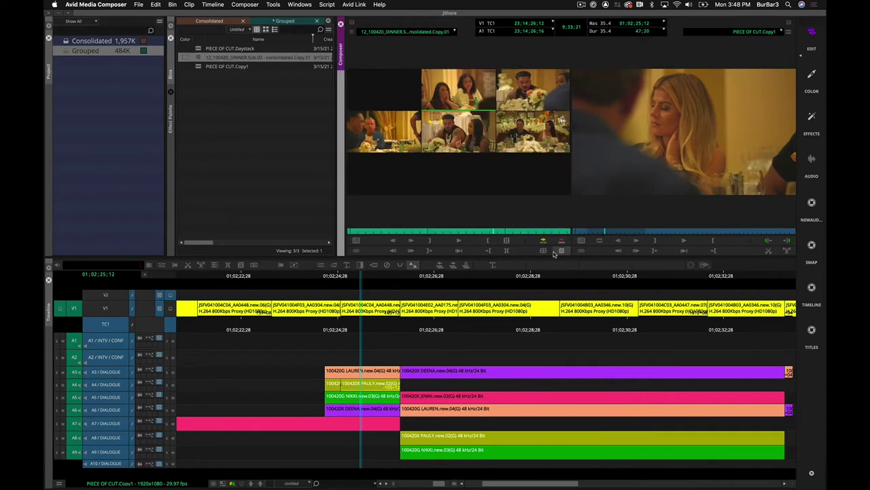
Play and scrub through the source group to examine its camera angles
left_click(439, 232)
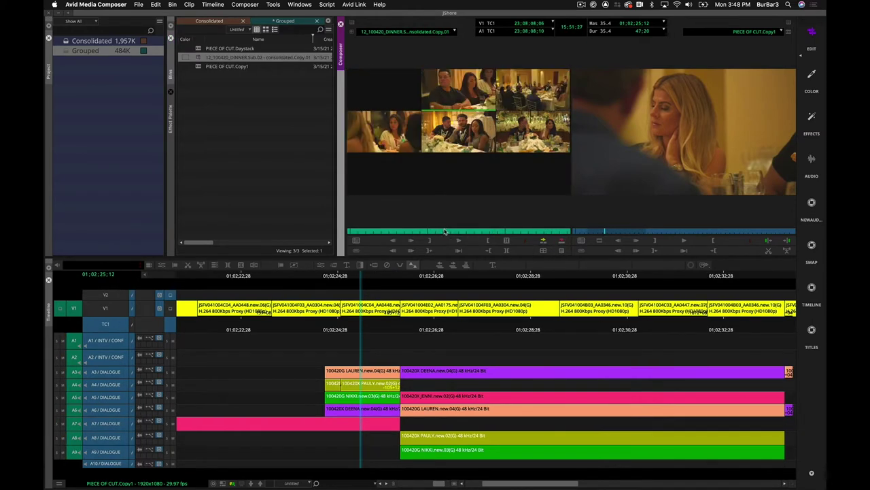
left_click(460, 241)
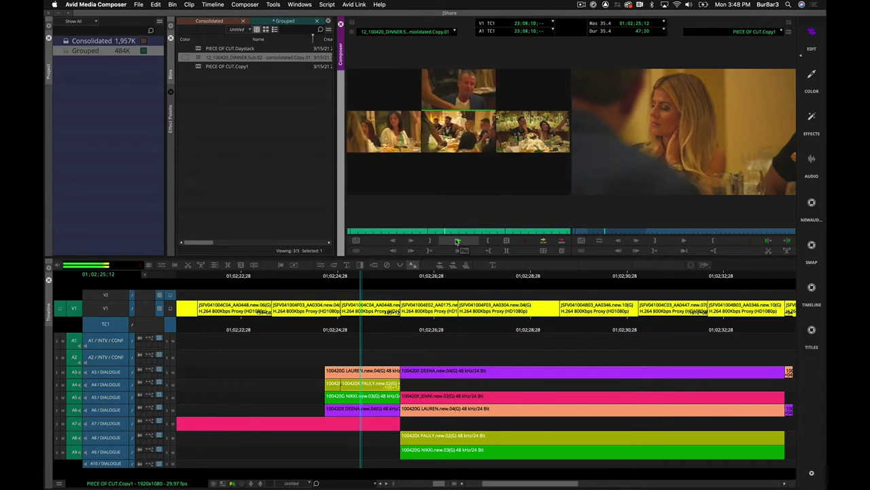
left_click(457, 241)
left_click(449, 232)
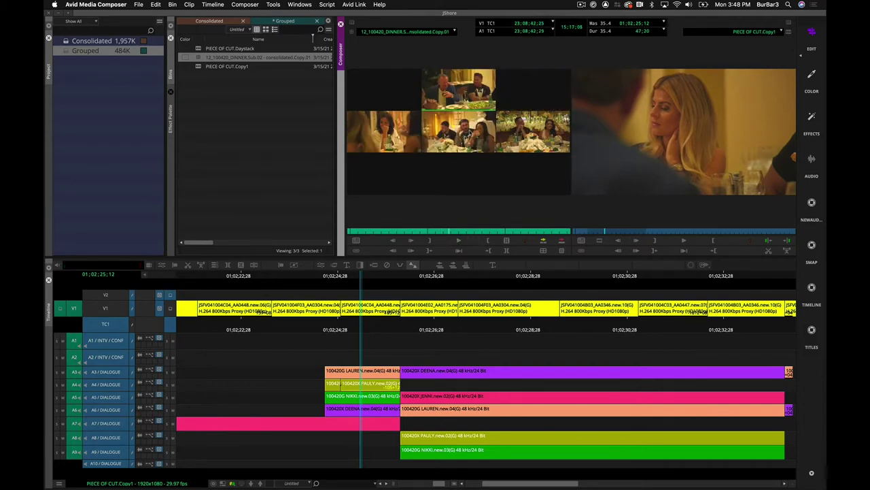
Open the group 12_100420_DINNER.Sub.02 - consolidated.Copy.01 from the Consolidated bin for editing with Edit Group
left_click(198, 58)
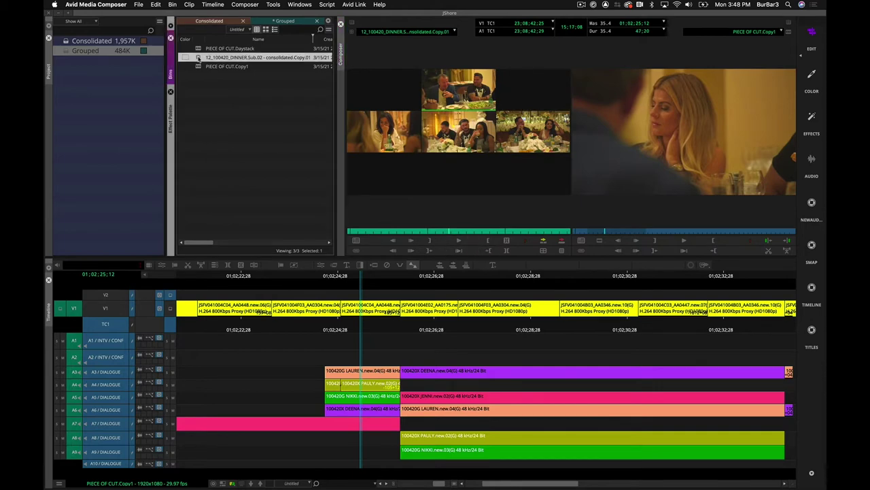
right_click(198, 58)
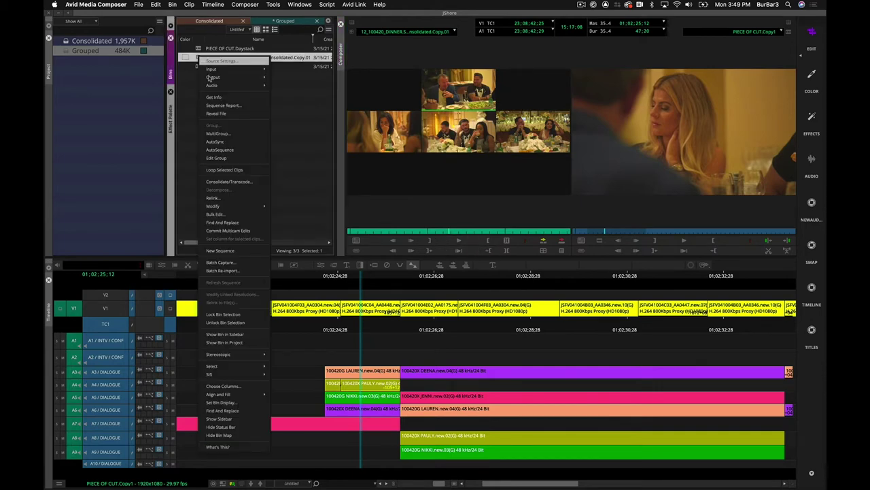
left_click(229, 159)
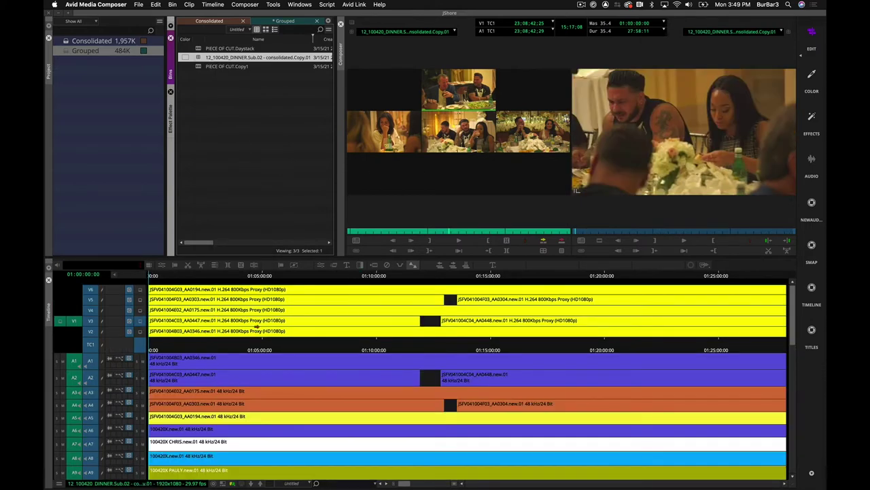
Park in the group sequence just before 01:14:00 and switch video monitoring to track V2
left_click(417, 274)
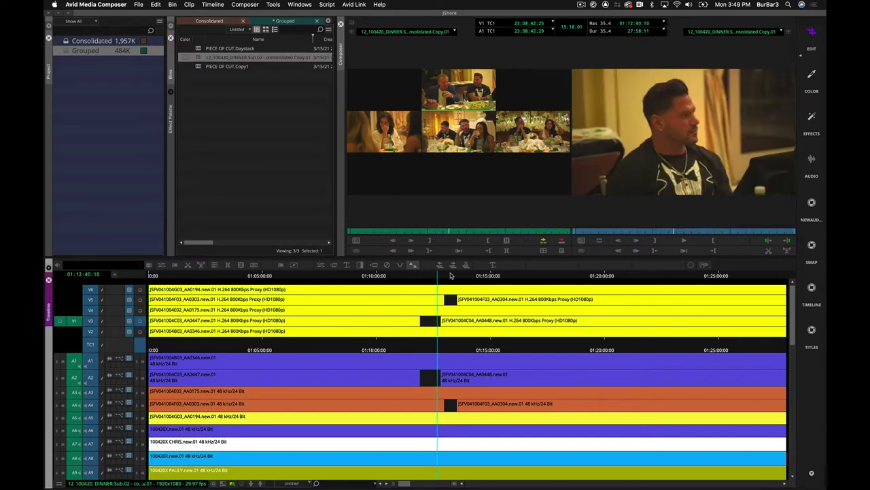
key("space")
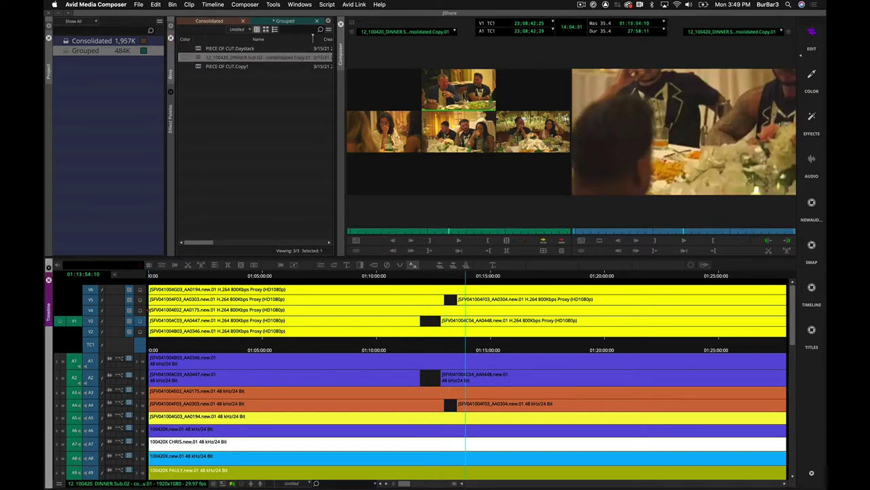
left_click(140, 315)
left_click(141, 299)
left_click(140, 309)
left_click(139, 330)
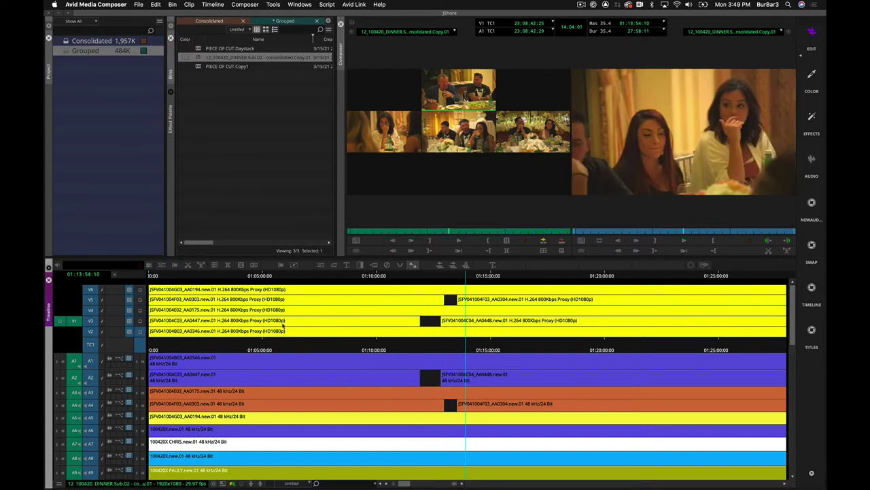
left_click(457, 274)
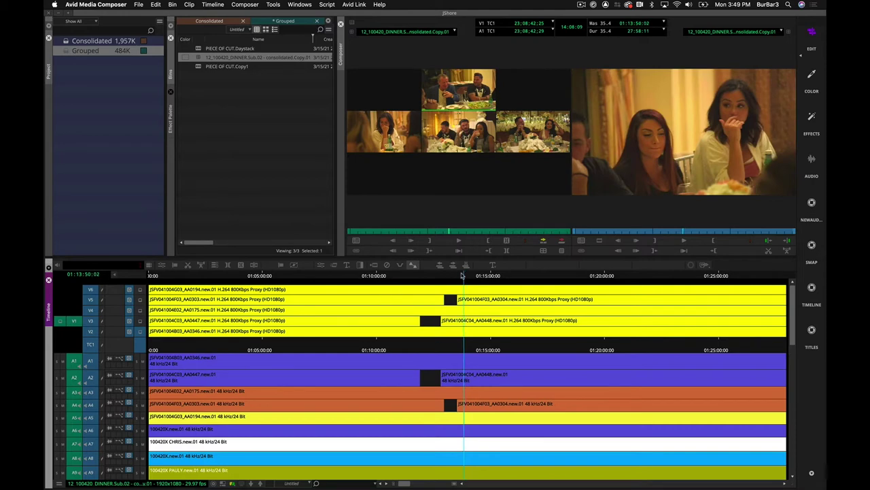
Add clip JSFV041004C03_AA0447 from the Grouped bin on a new video track above V6, starting just after 01:10:00
left_click(225, 151)
left_click(286, 22)
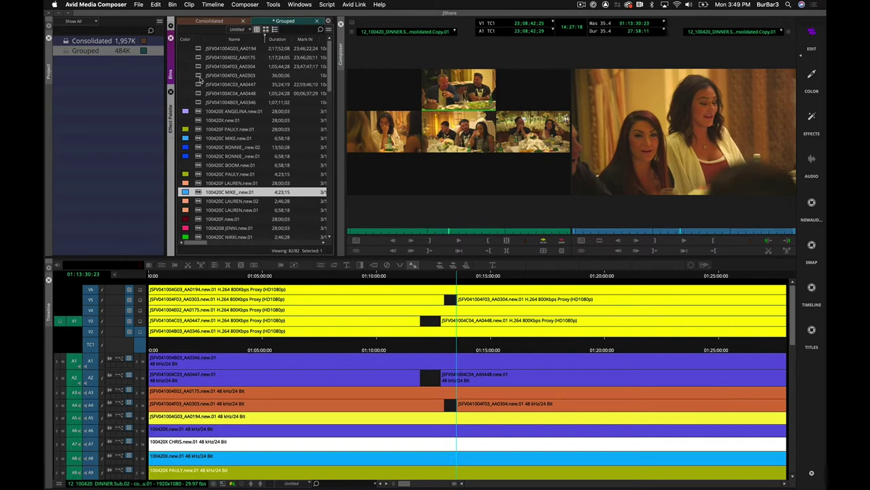
left_click(201, 77)
left_click(198, 84)
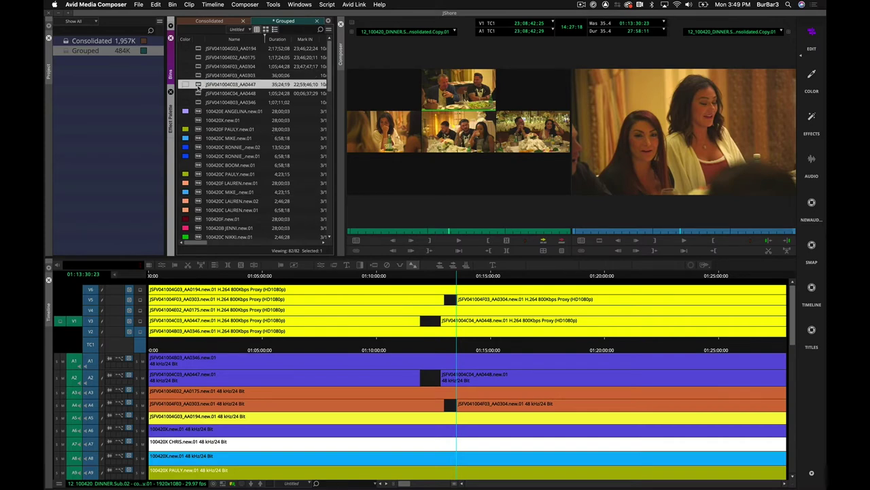
left_click_drag(257, 213, 388, 288)
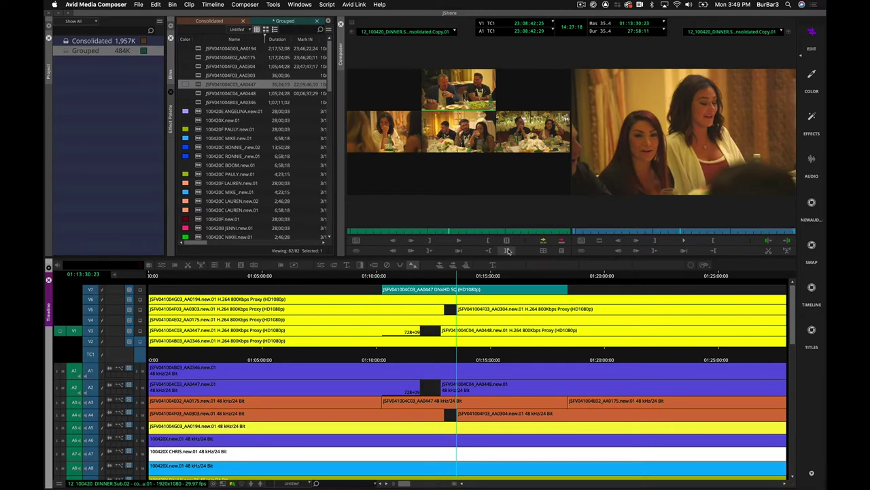
Update the group from the edited sequence, creating a new group in the Grouped bin
right_click(637, 144)
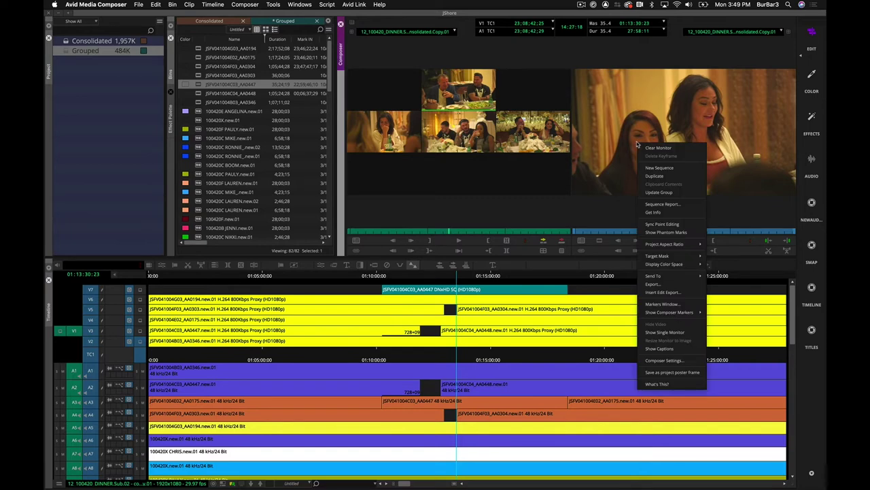
left_click(659, 193)
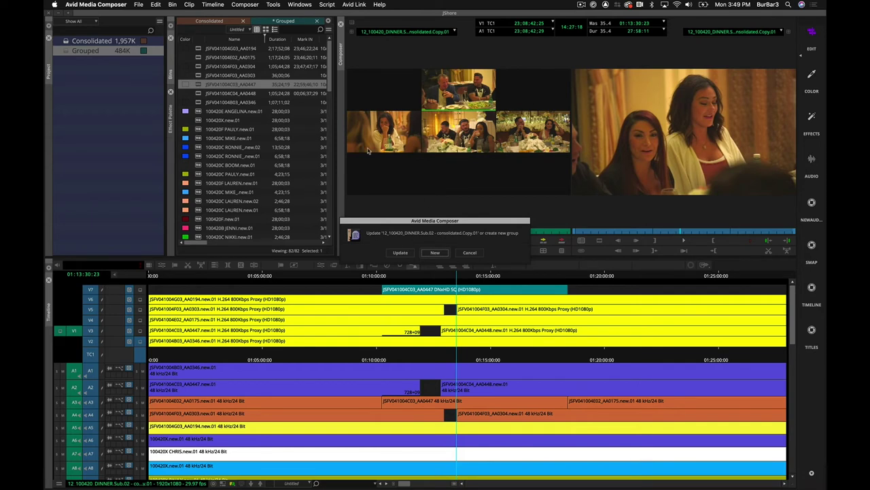
left_click(434, 253)
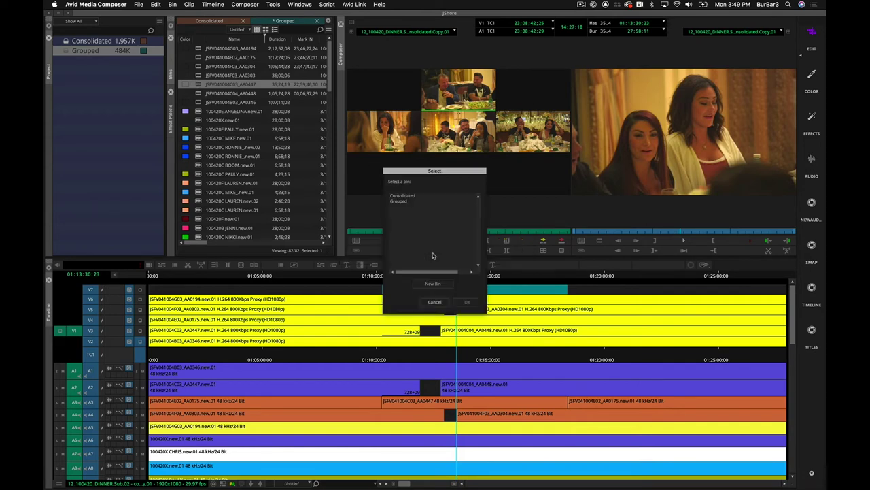
double_click(403, 201)
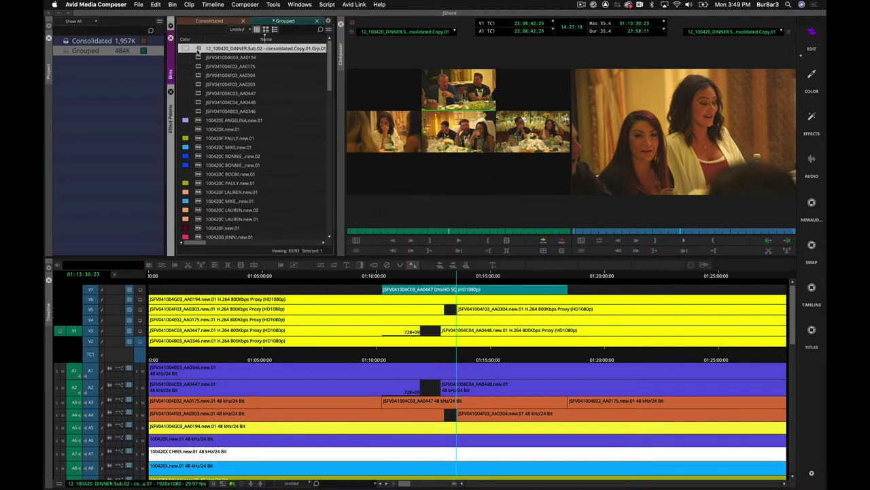
Load the newly created group as the source and examine its camera angles, comparing them with the group sequence around 01:13:50
double_click(197, 49)
left_click_drag(435, 233, 487, 232)
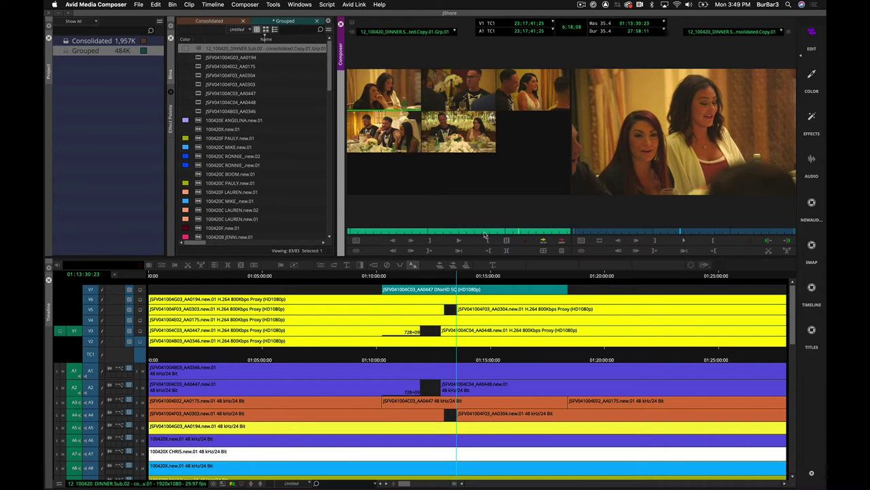
left_click(447, 233)
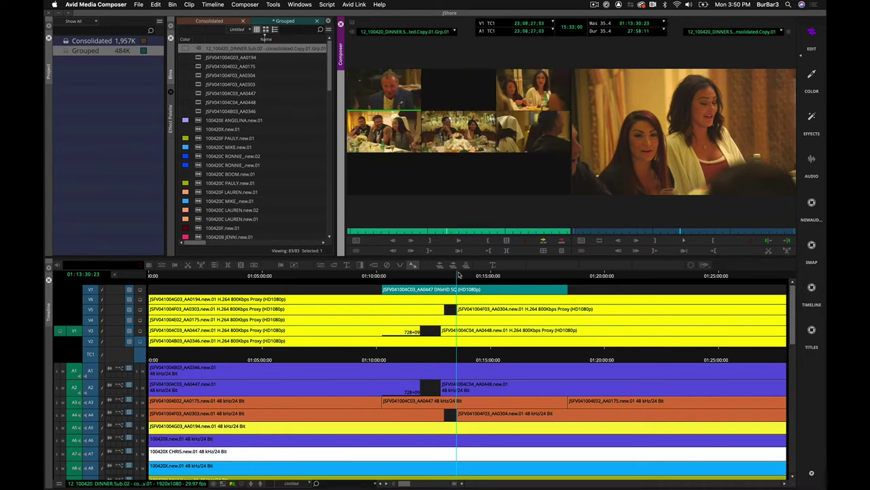
left_click_drag(459, 274, 467, 275)
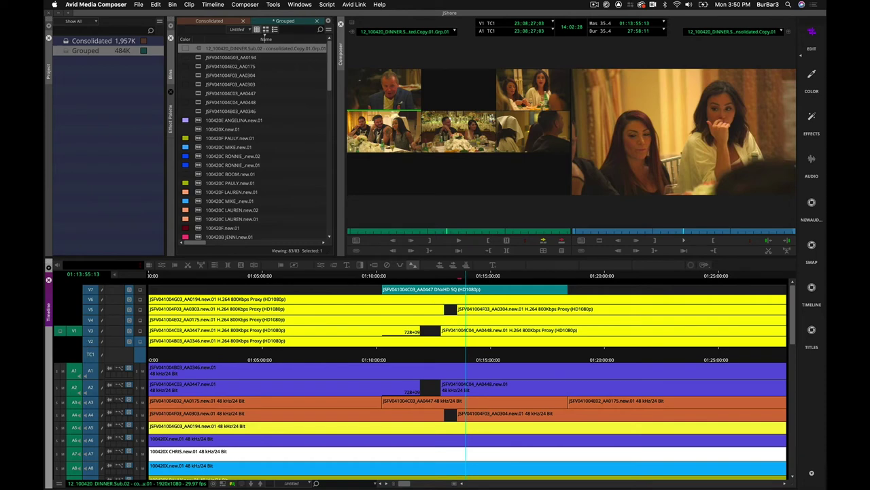
left_click_drag(471, 276, 464, 280)
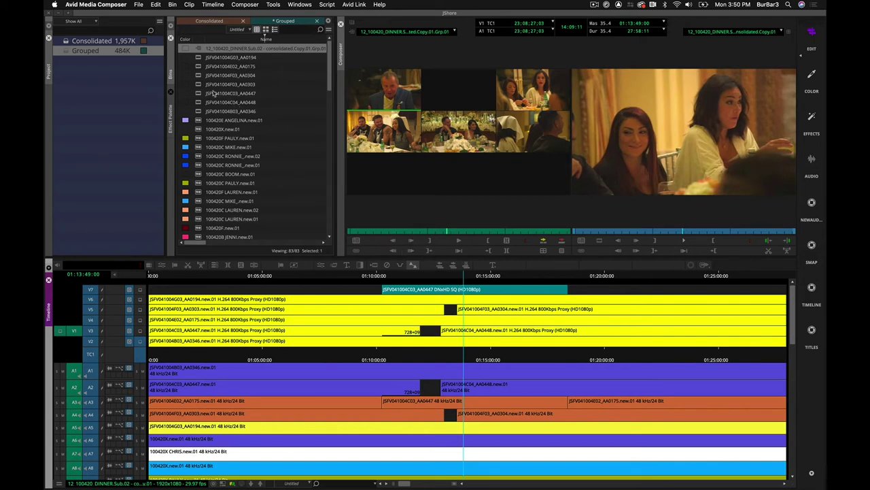
Add clips JSFV041004F03_AA0303 and JSFV041004C04_AA0448 on new video tracks above V7, starting around 01:02:30 and 01:12:00
left_click(197, 68)
left_click(199, 86)
left_click_drag(199, 86, 399, 340)
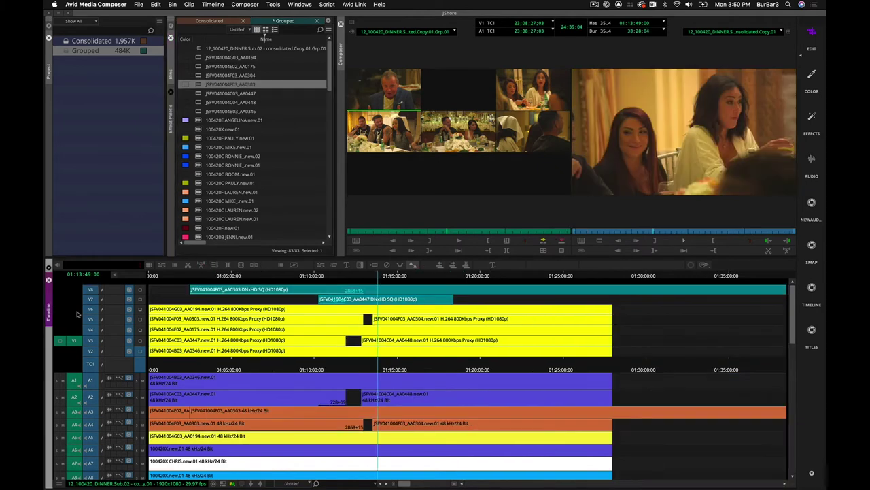
left_click(200, 102)
left_click_drag(199, 102, 379, 282)
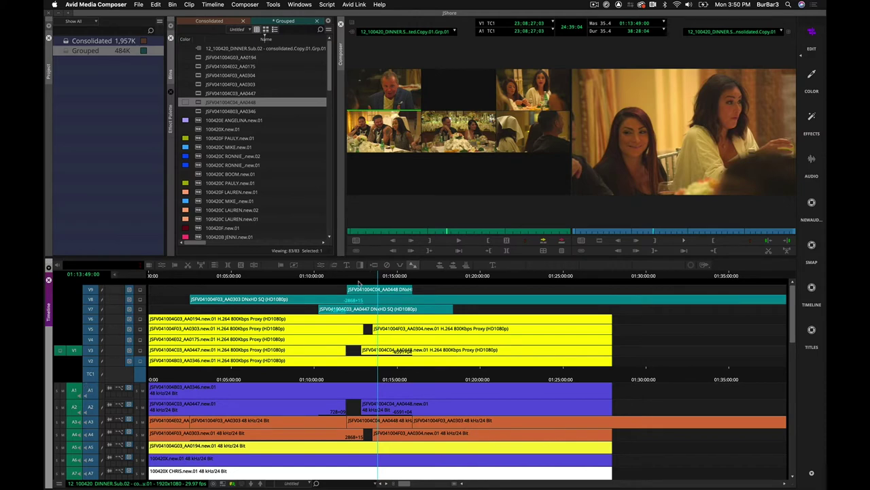
Update the group from the sequence with the added F03_AA0303 and C04_AA0448 clips, saving it as a new group
right_click(628, 126)
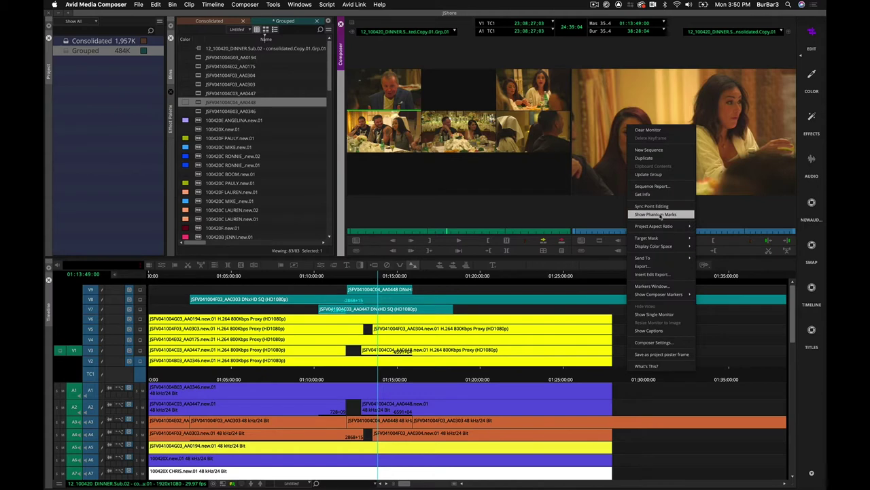
left_click(648, 174)
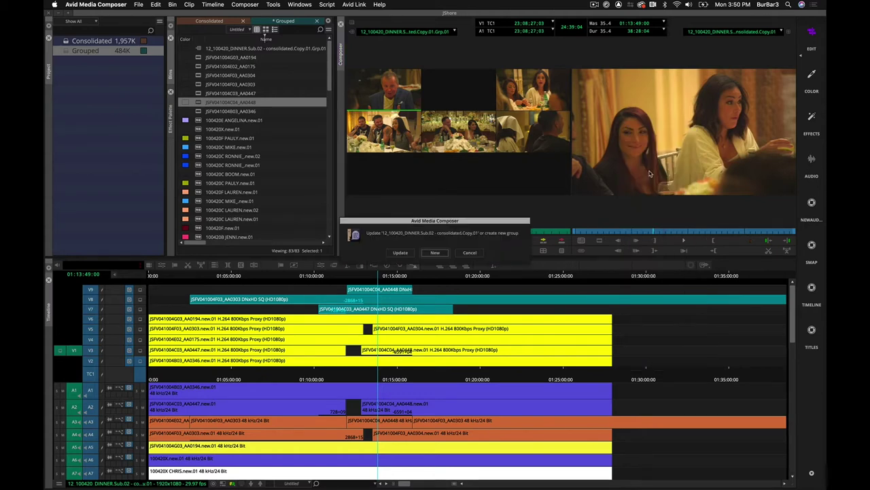
left_click(435, 253)
Load the newest DINNER group from the Grouped bin as the source and scan through its camera angles
double_click(202, 49)
left_click(395, 233)
left_click_drag(396, 232, 413, 233)
left_click_drag(417, 232, 415, 234)
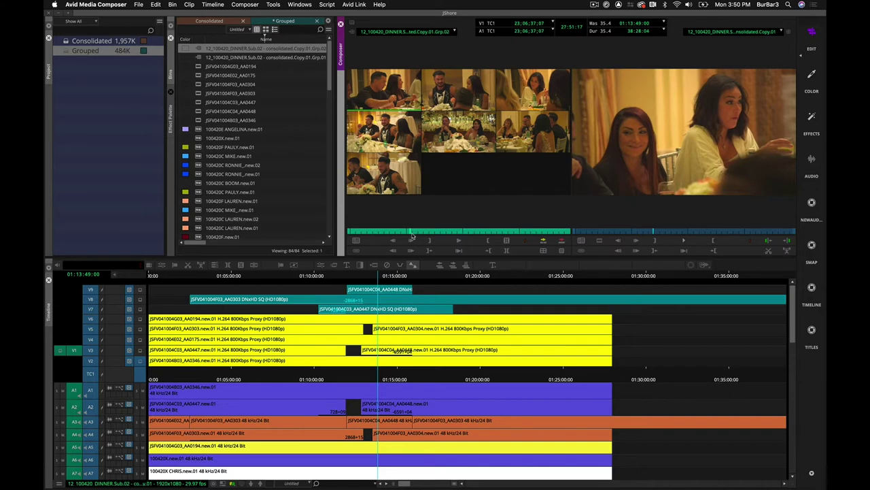
Load the PIECE OF CUT.Daystack sequence from the Consolidated bin and park at 01:02:41:13 within its stacked video clips
double_click(68, 51)
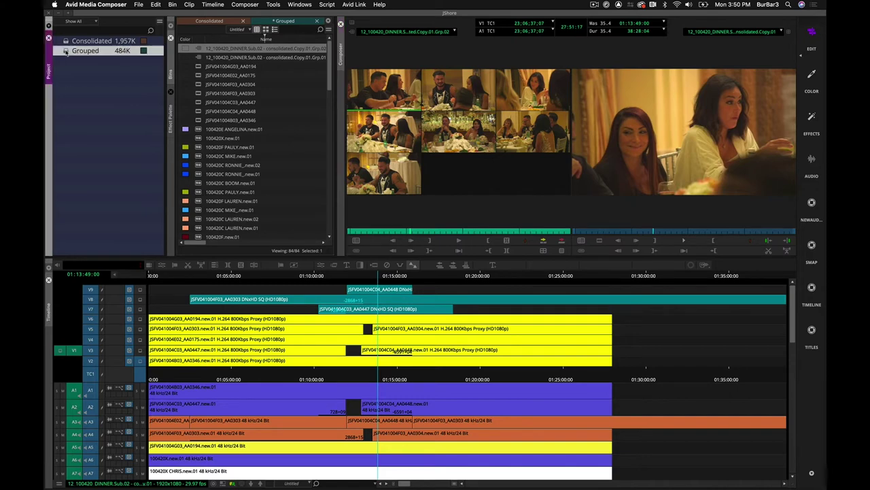
double_click(64, 41)
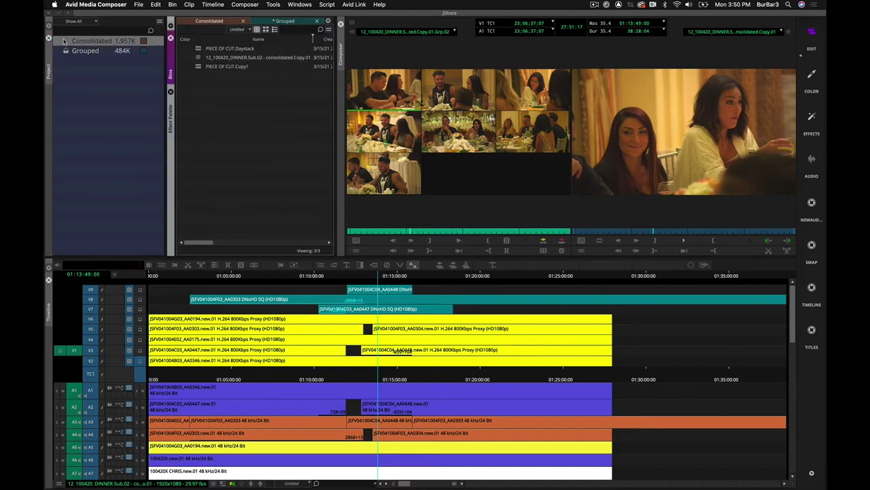
left_click(199, 51)
double_click(199, 50)
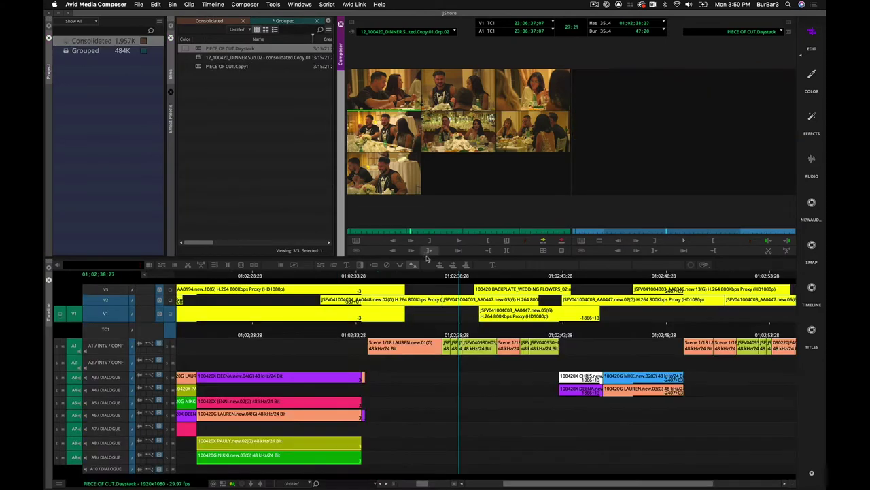
left_click(517, 277)
left_click_drag(517, 278, 507, 278)
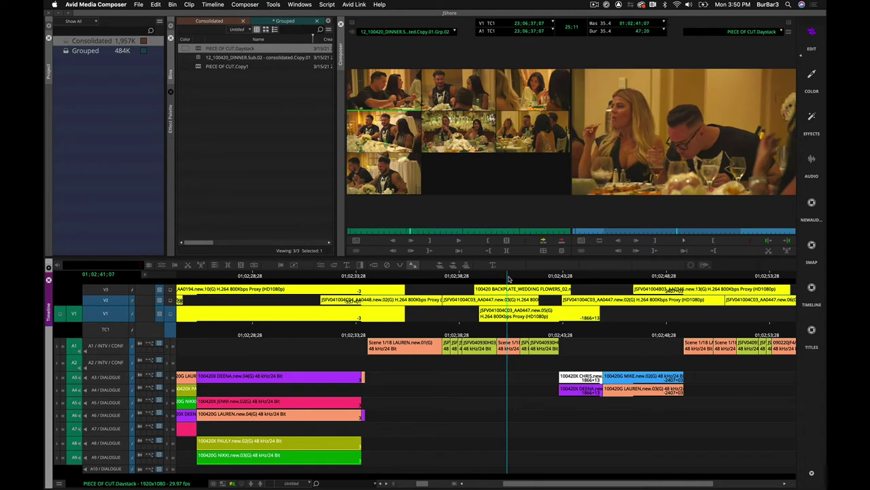
left_click(504, 278)
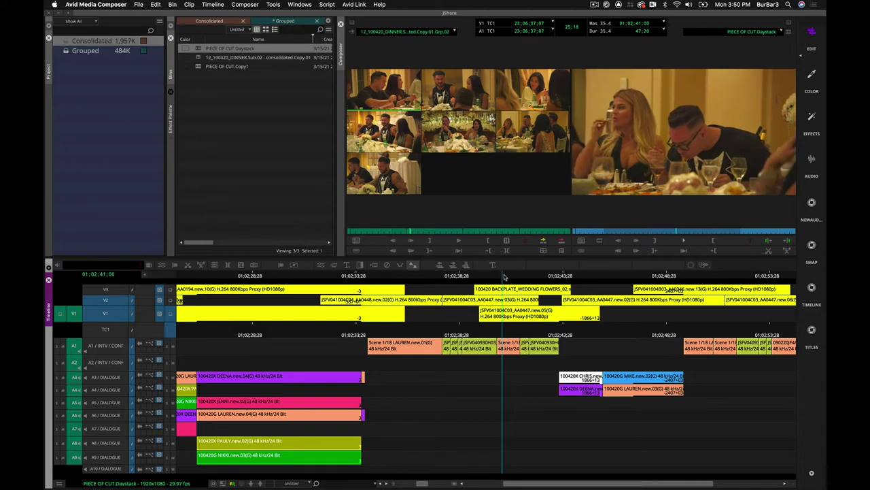
mouse_move(504, 277)
left_mouse_down()
mouse_move(526, 276)
mouse_move(512, 276)
left_mouse_up()
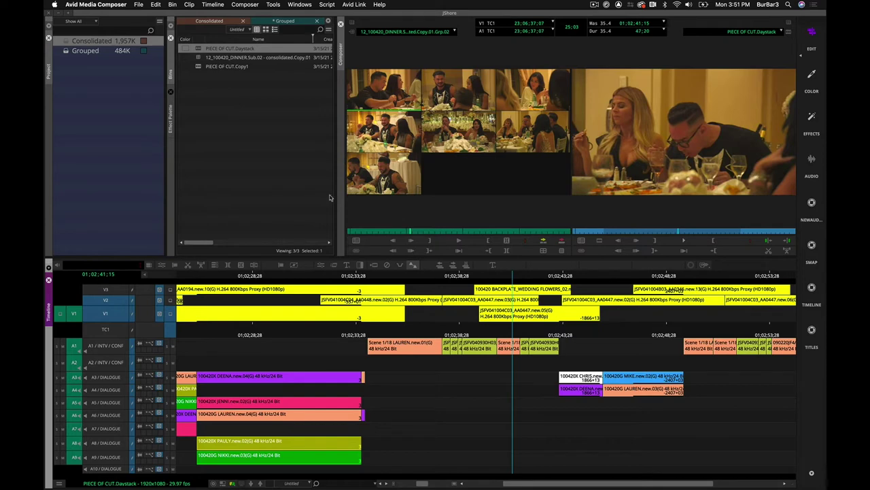
left_click(511, 275)
Create a group from the PIECE OF CUT.Daystack sequence in the Grouped bin and load it as the source
right_click(632, 129)
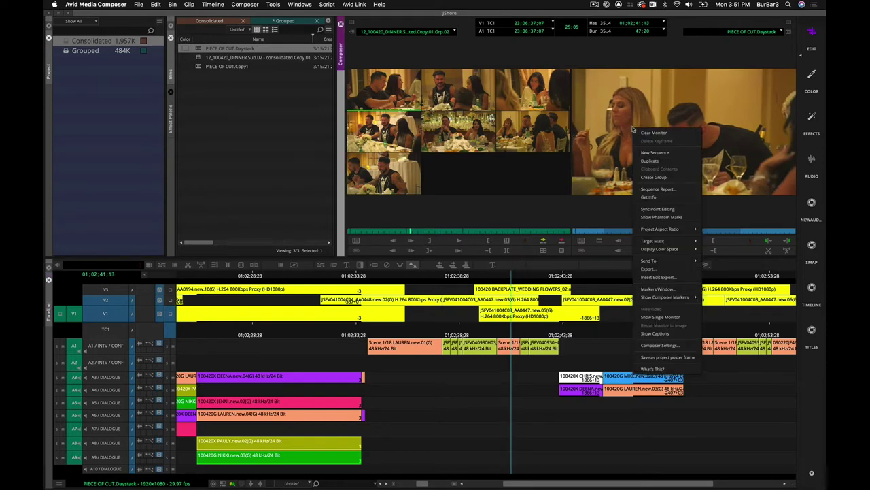
left_click(669, 179)
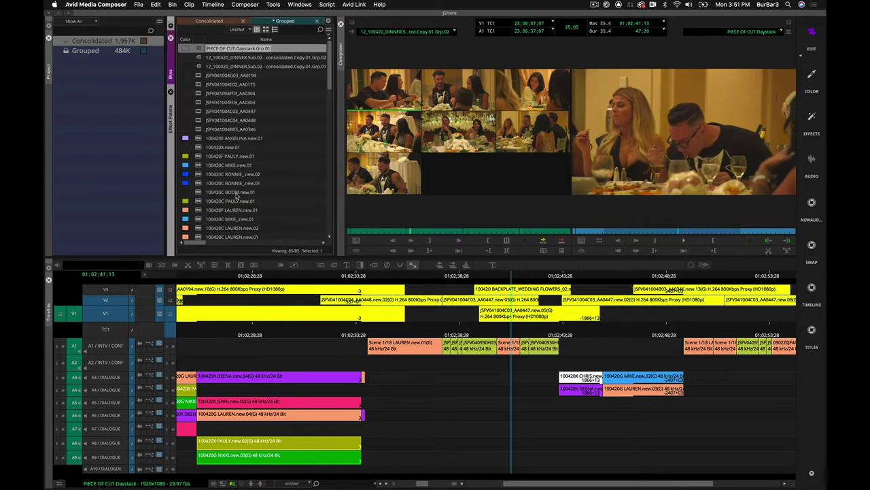
left_click_drag(198, 49, 352, 191)
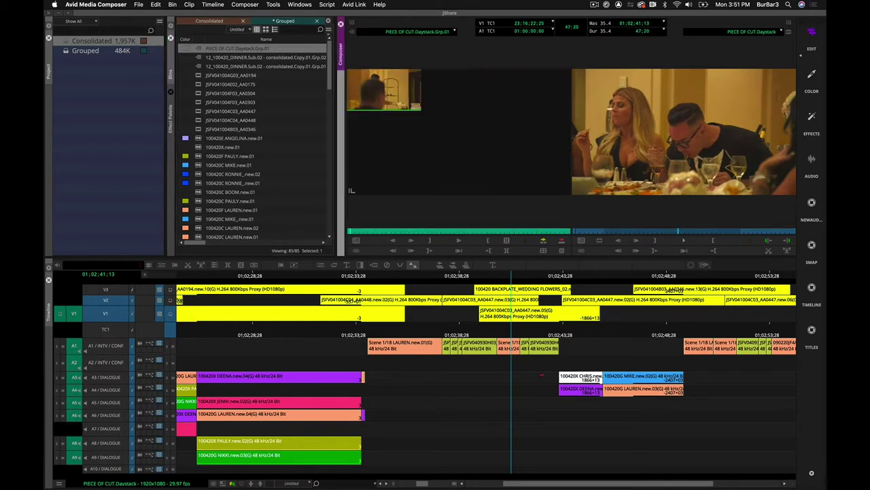
Scan through the Daystack group in the source monitor, examining which camera angles are present along its length
left_click(413, 264)
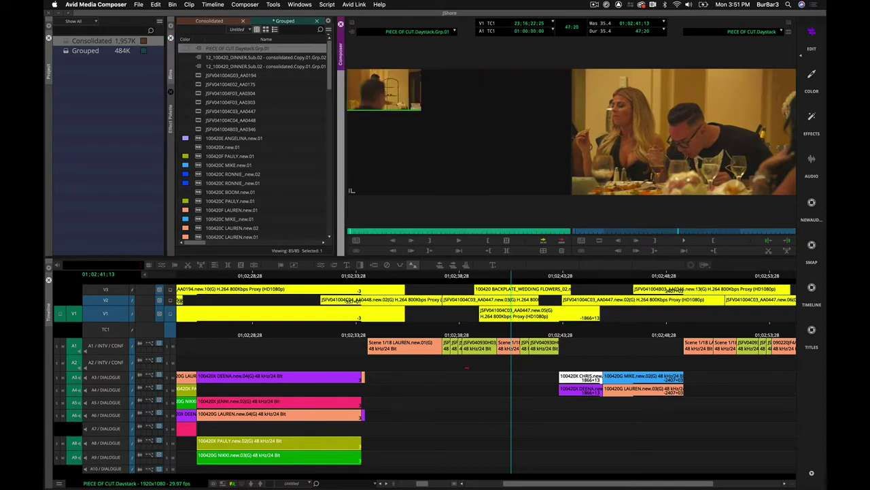
left_click(362, 232)
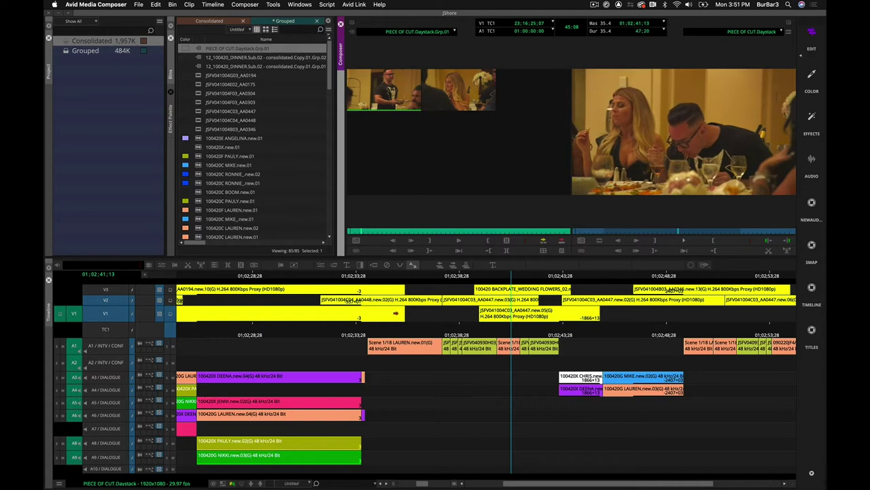
left_click_drag(382, 232, 470, 241)
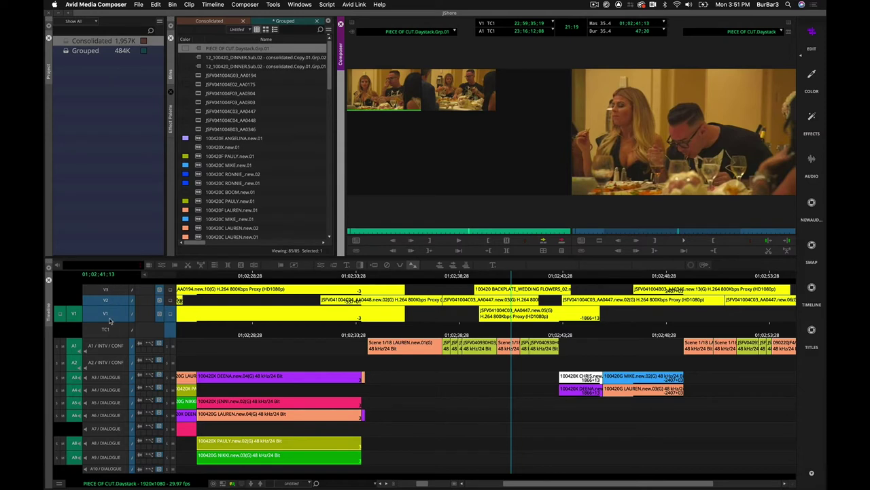
mouse_move(442, 235)
left_mouse_down()
mouse_move(517, 233)
mouse_move(459, 231)
left_mouse_up()
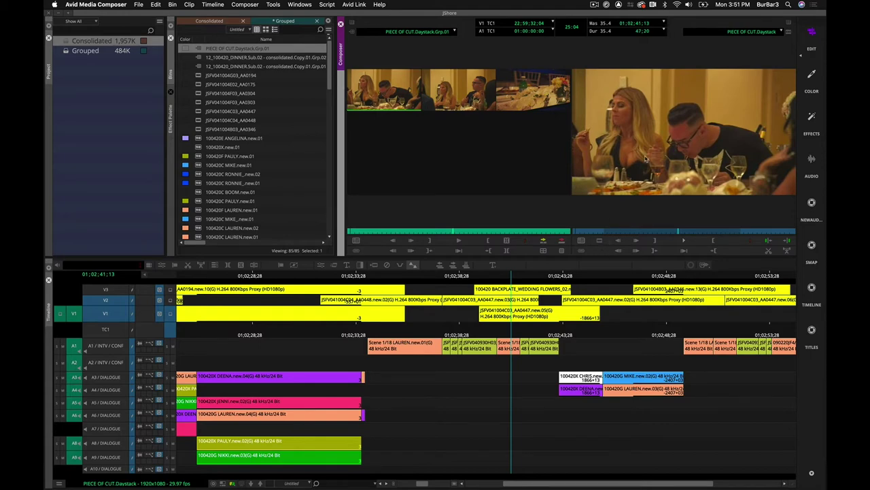
Load the PIECE OF CUT.Copy1 sequence into the record monitor and browse down to the audio clips in the Grouped bin
left_click(750, 33)
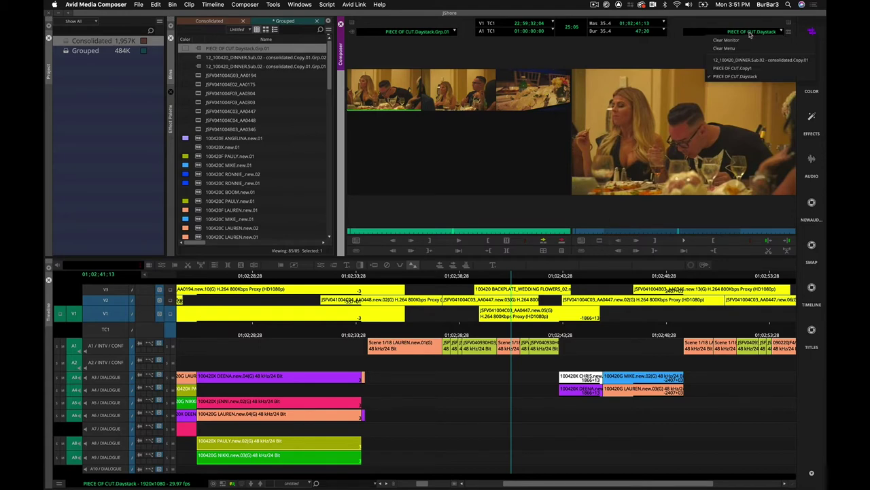
left_click(753, 69)
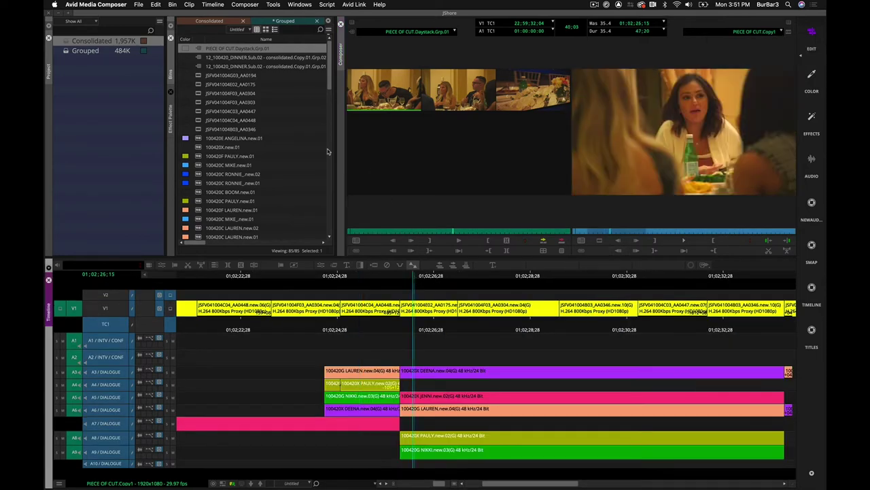
left_click(278, 25)
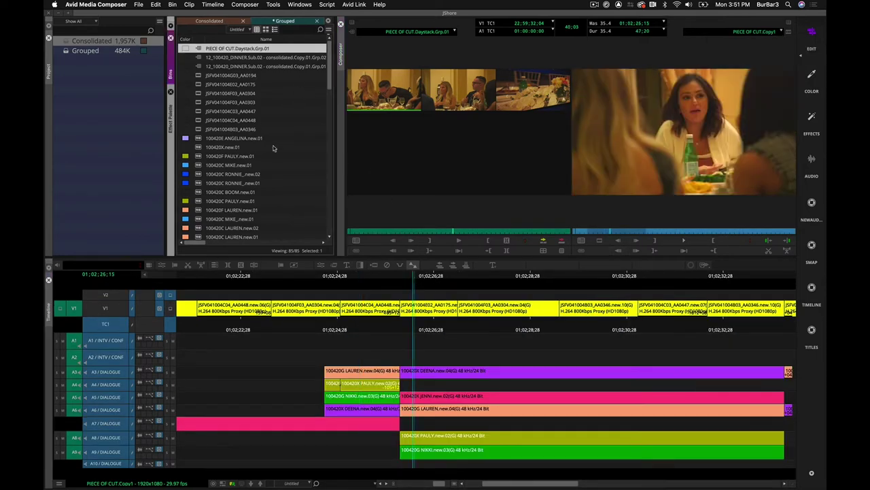
left_click_drag(329, 77, 330, 197)
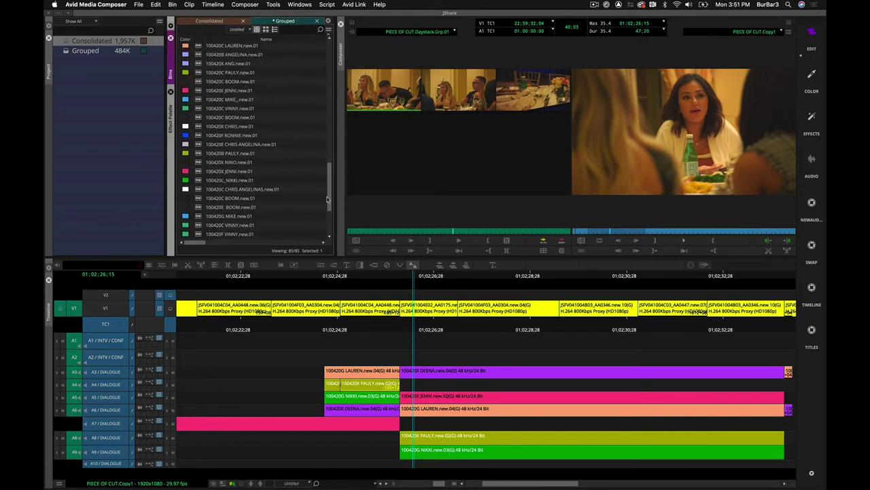
Preview Bulk Edit renaming of the Grouped bin for all bin items, all sub-clips and all master clips, without committing
left_click(328, 29)
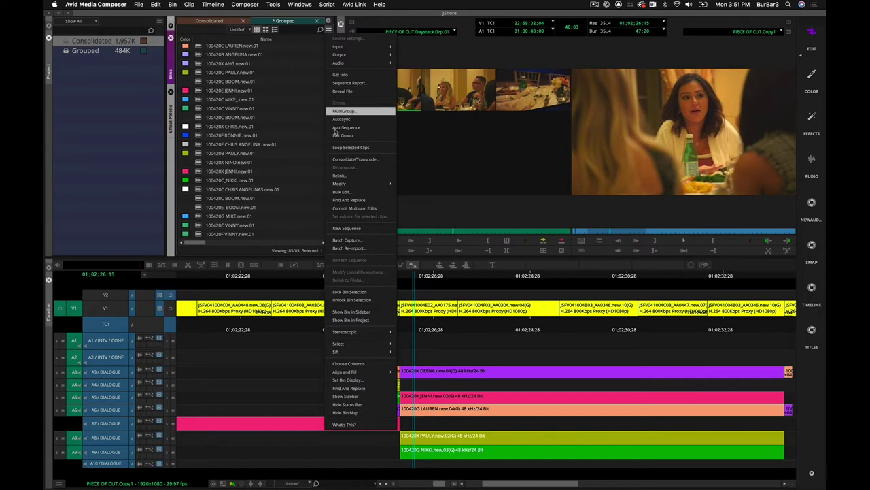
left_click(345, 192)
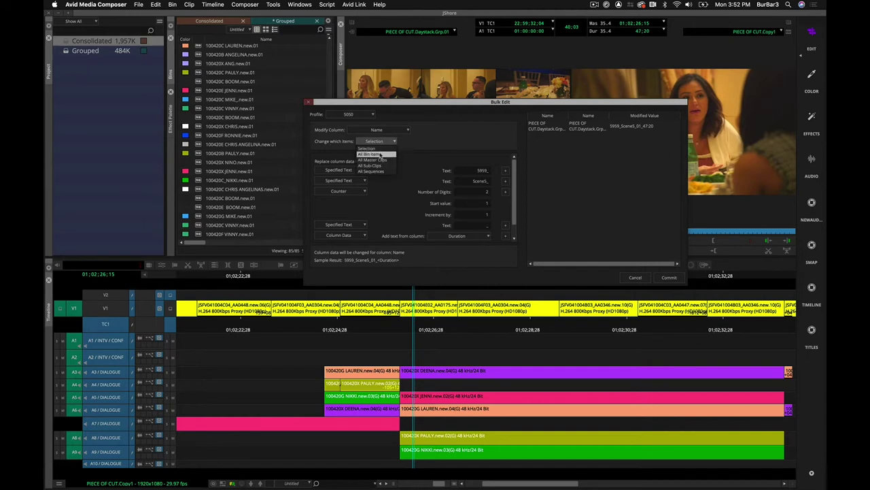
left_click(381, 156)
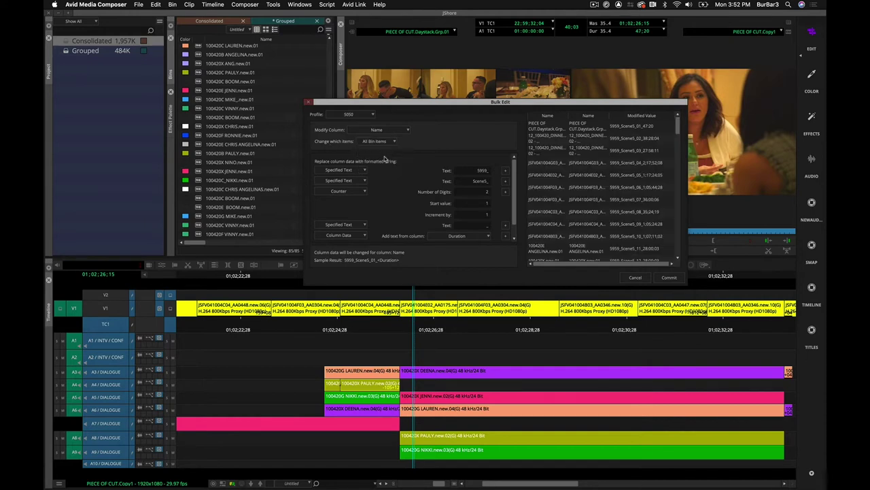
left_click(386, 141)
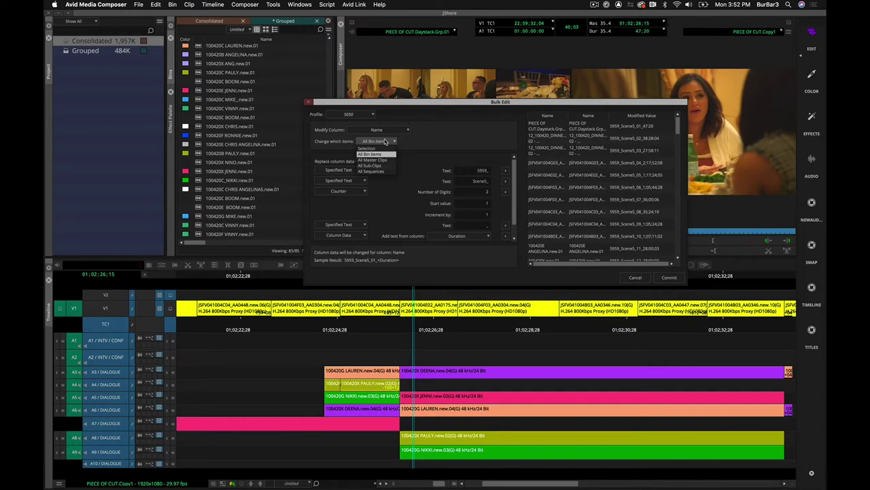
left_click(381, 165)
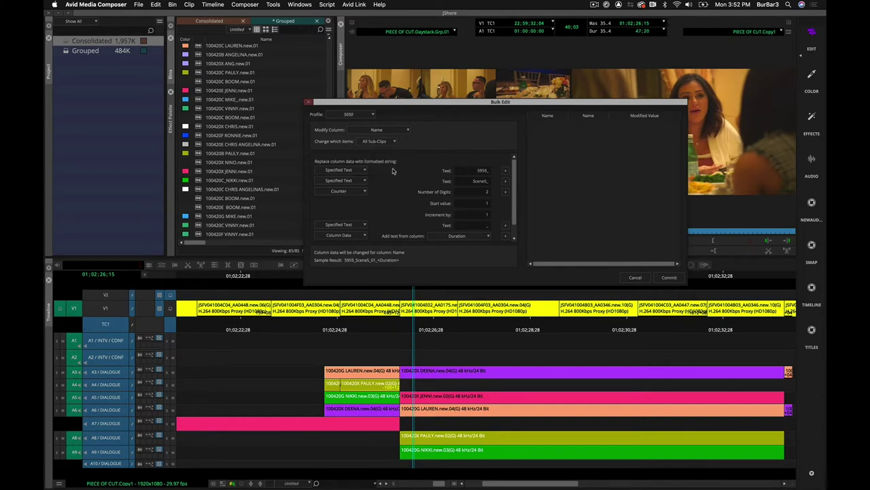
left_click(370, 142)
left_click(373, 161)
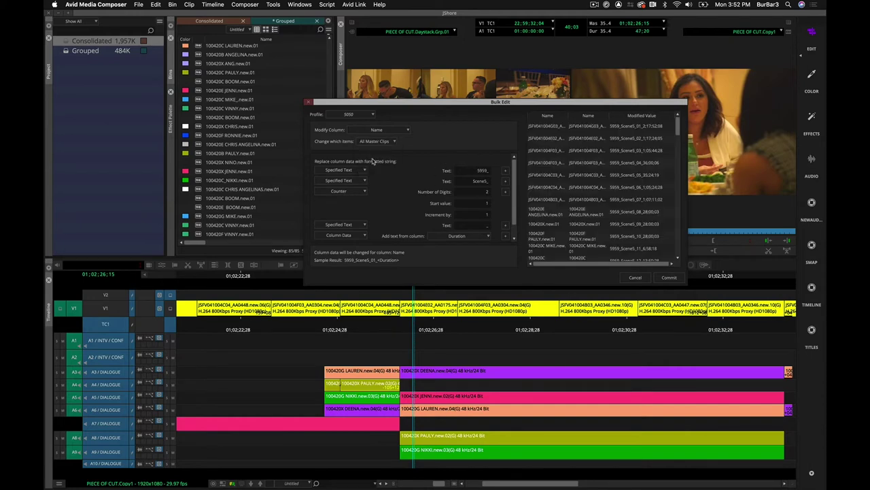
left_click(636, 278)
Select six adjacent audio clips around 100420C BOOM.new.01 in the Grouped bin and open them in Bulk Edit
left_click(197, 100)
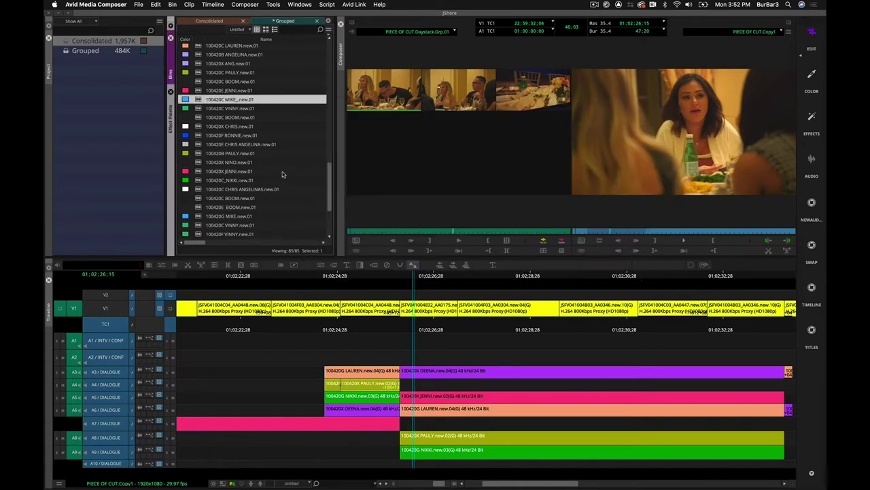
left_click(197, 144, "shift")
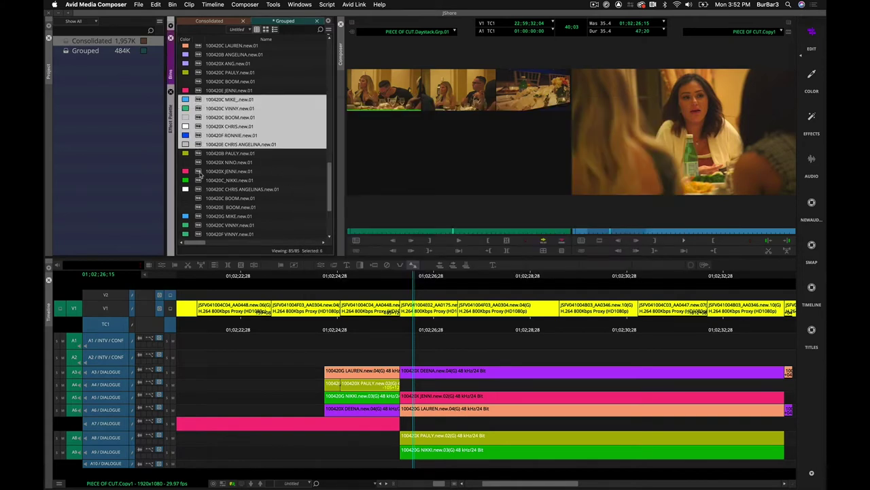
right_click(222, 123)
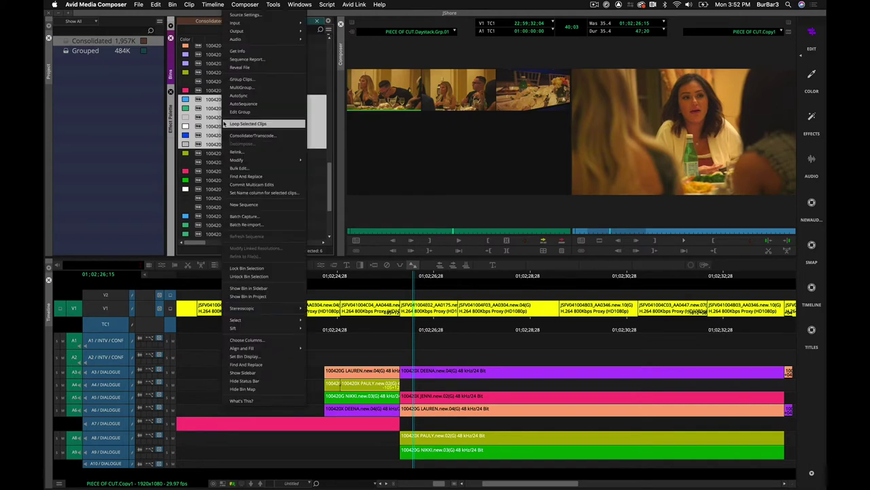
left_click(239, 168)
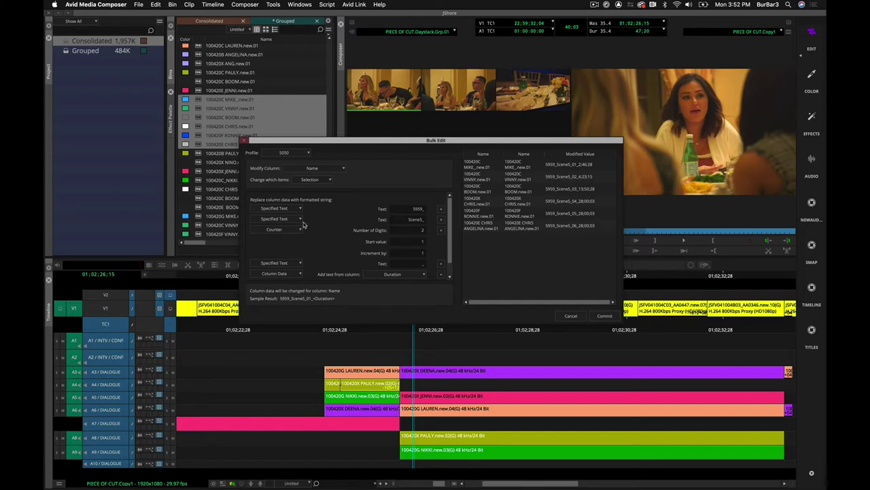
Remove the current 5050 profile from the Bulk Edit profiles
left_click(286, 154)
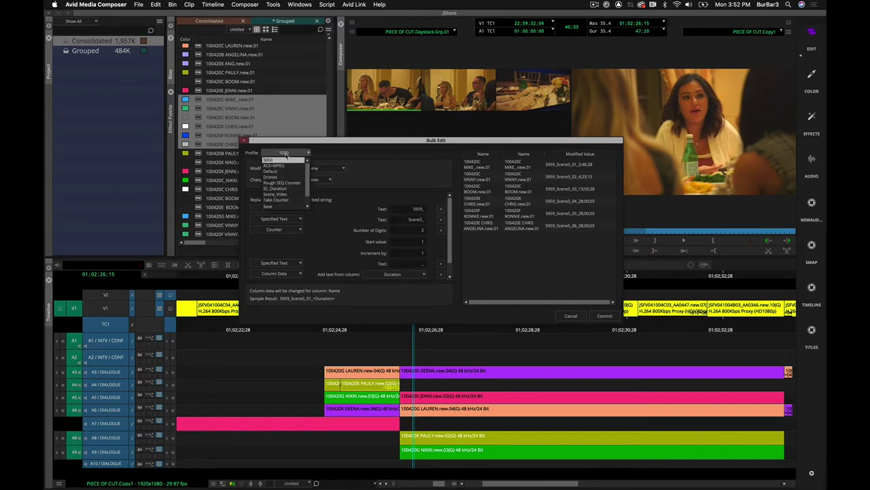
left_click(313, 183)
left_click(300, 154)
scroll(308, 178, "down", 3)
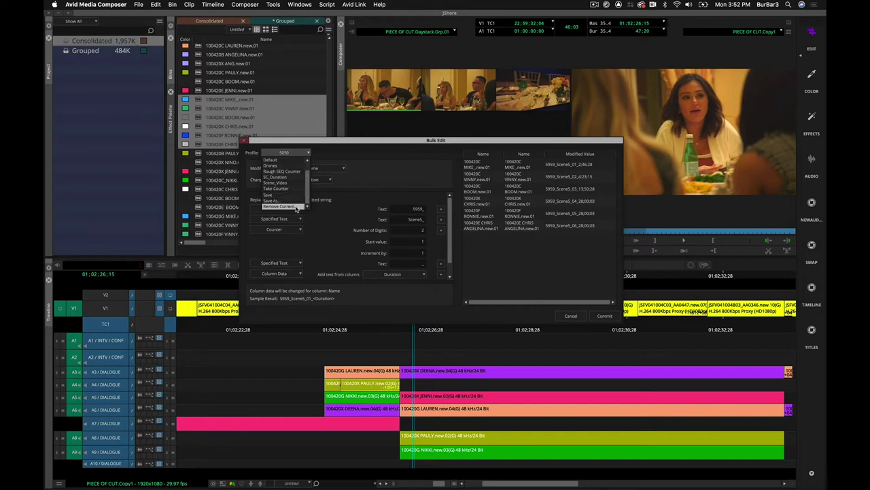
left_click(297, 208)
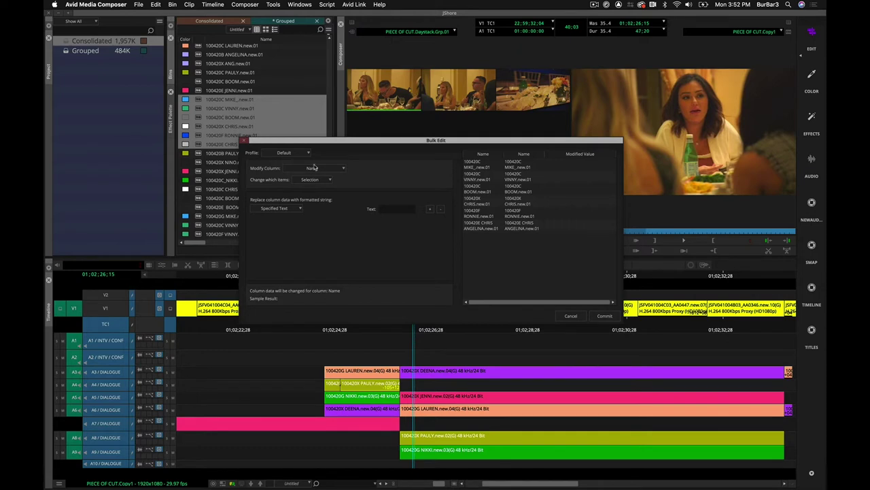
Build the Bulk Edit name string for the selected clips from the specified texts Audio_ and Shore_
left_click_drag(334, 142, 357, 145)
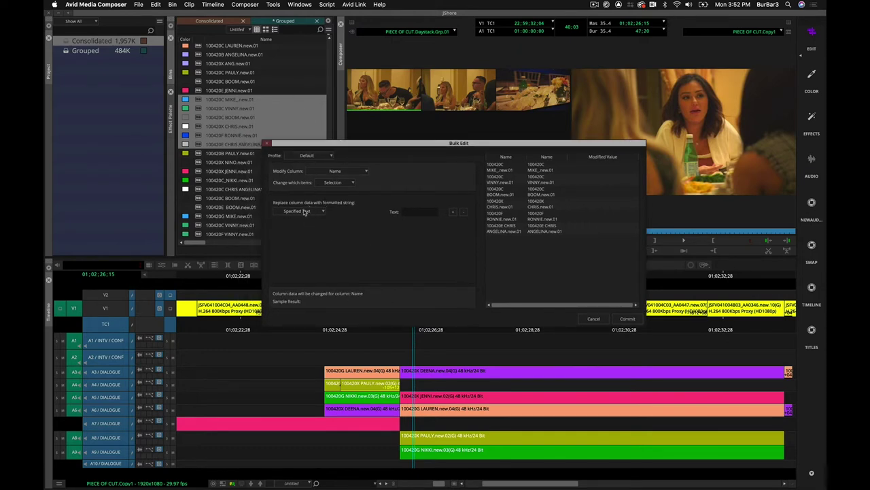
left_click(412, 211)
left_click(453, 211)
left_click(418, 223)
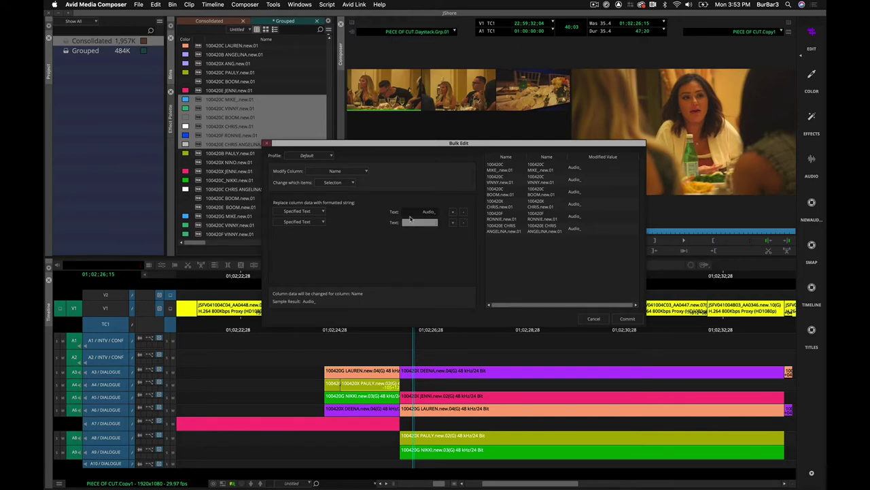
type("SHore")
key("BackSpace")
key("BackSpace")
type("ore_")
Add a third component to the Bulk Edit name string, trying Counter and switching it to Column Data
left_click(453, 225)
left_click(323, 233)
left_click(316, 246)
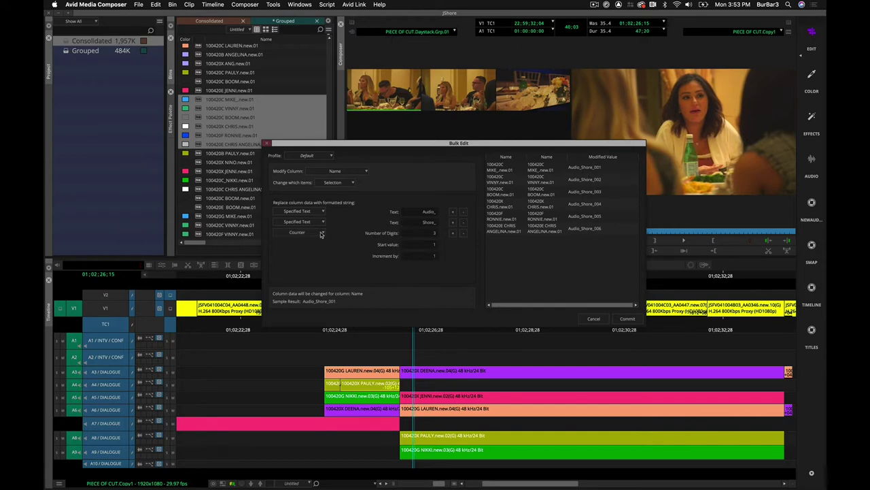
left_click(309, 251)
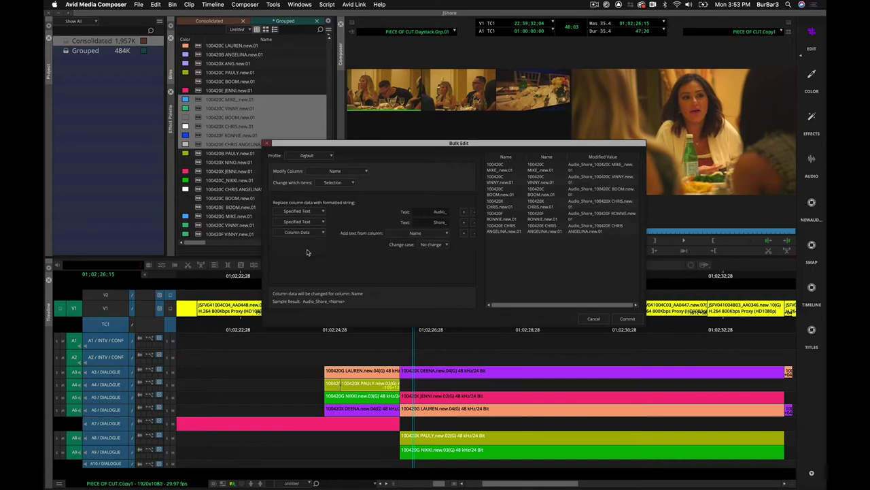
Preview Creation Date and Duration as the source column for the name string, and cancel Bulk Edit without committing
left_click(445, 234)
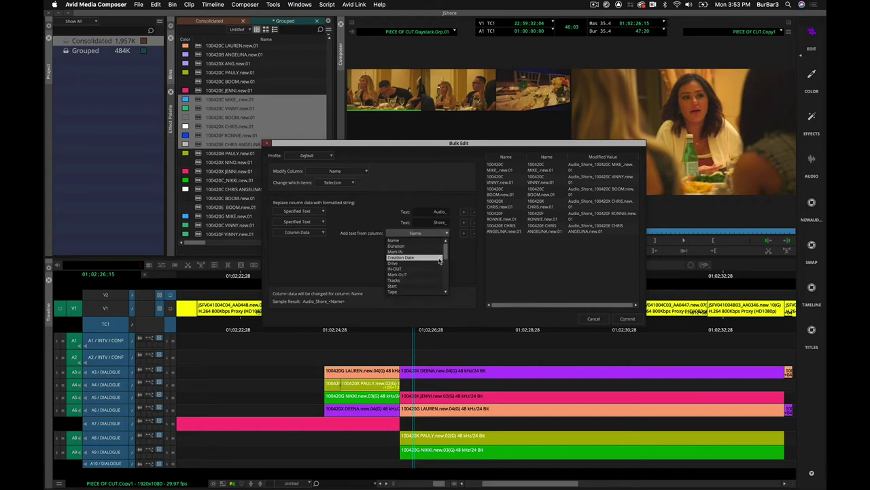
left_click(440, 258)
left_click(448, 234)
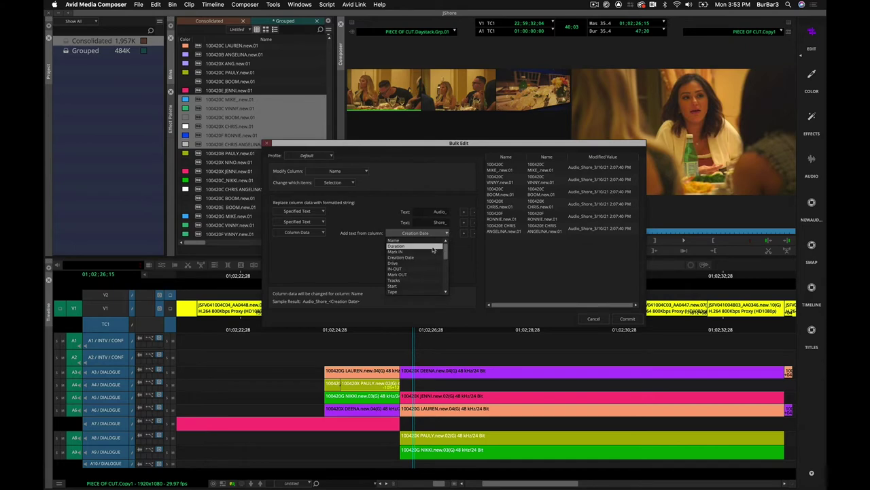
left_click(433, 246)
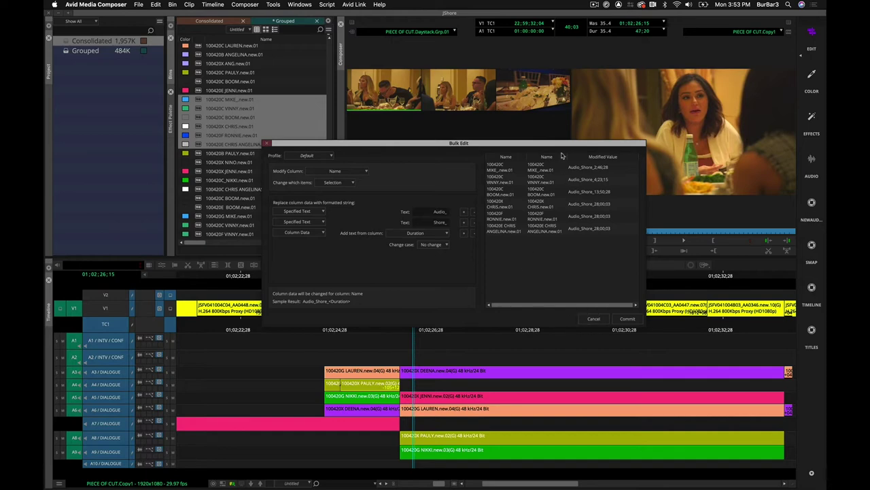
left_click(594, 319)
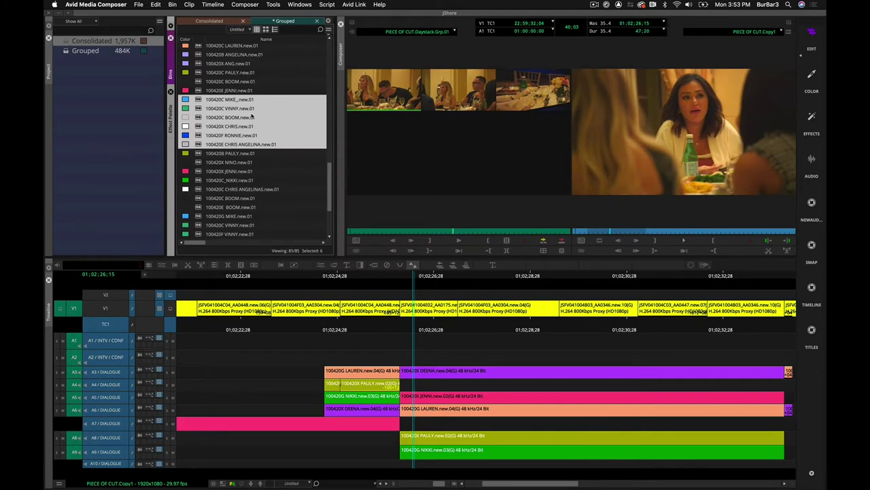
Select the adjacent audio clips from 100420C PAULY.new.01 through 100420X JENNI.new.01 in the Grouped bin
left_click(246, 170)
left_click(242, 162)
left_click(243, 144)
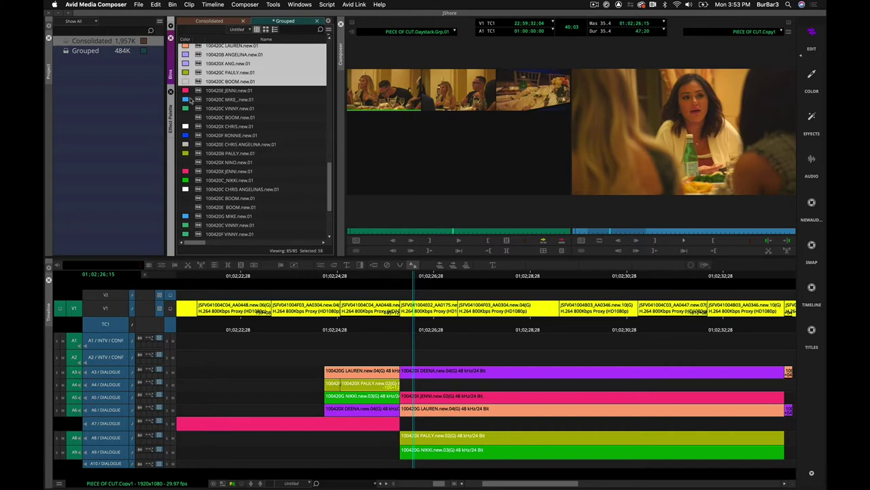
left_click(192, 100)
left_click(197, 73)
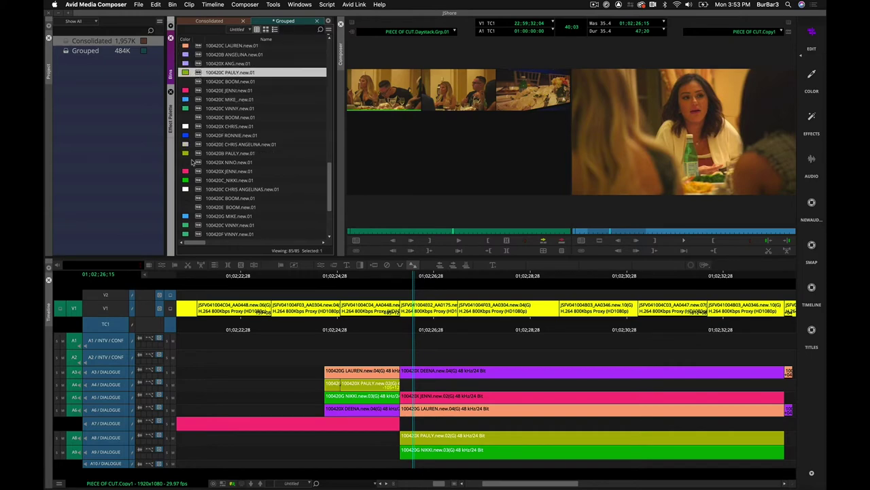
left_click(199, 171, "shift")
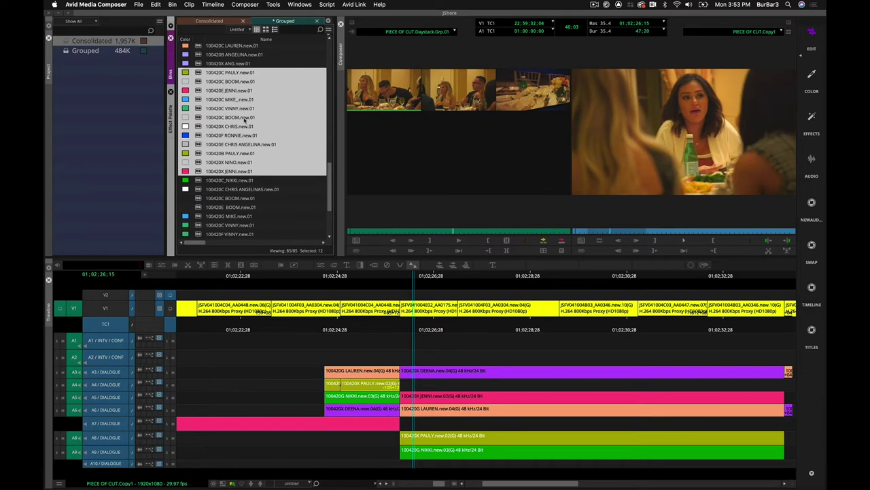
Open Find and Replace for the Grouped bin and search the clip names for .new
left_click(329, 30)
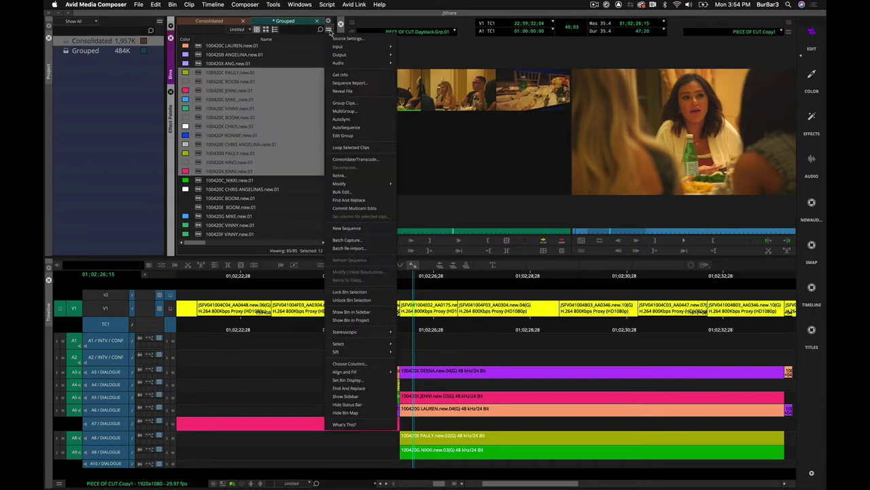
left_click(362, 201)
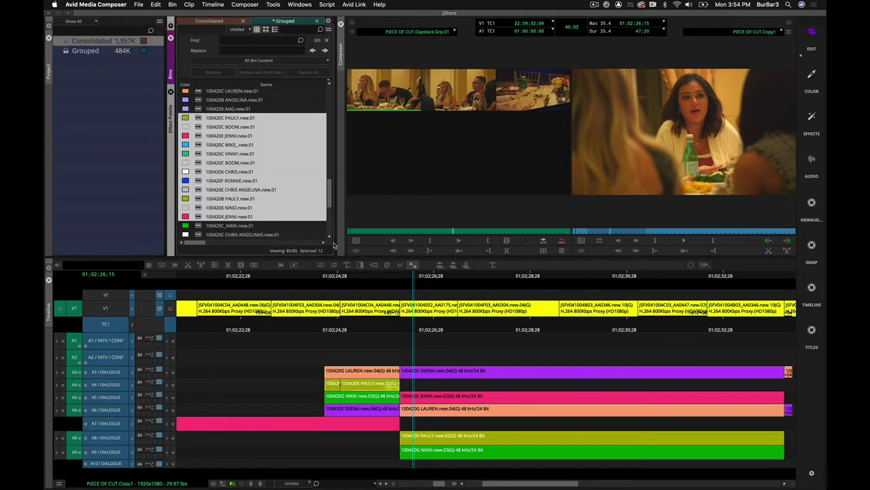
left_click(238, 40)
type(".new.")
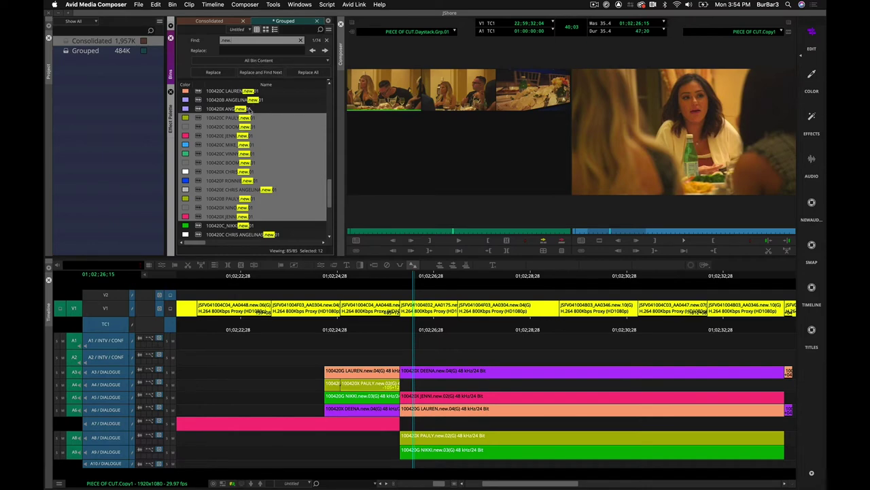
left_click_drag(331, 188, 333, 120)
scroll(333, 119, "down", 10)
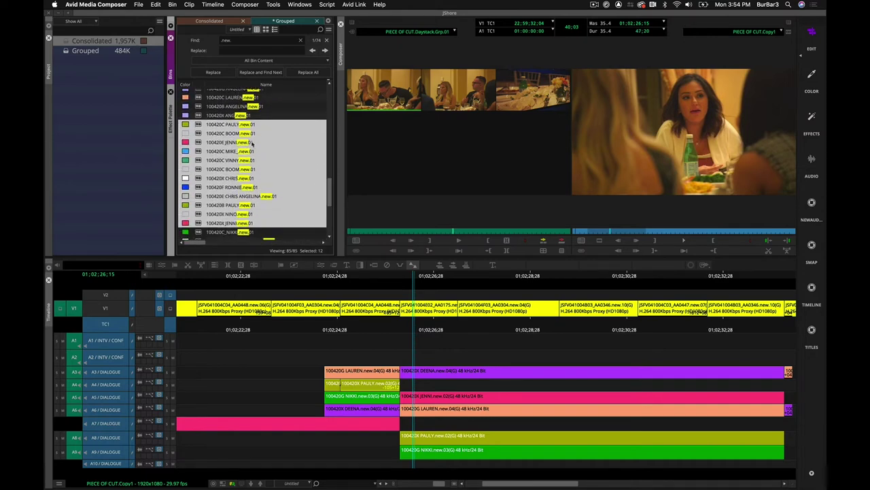
Limit the .new. search to the selection, and return its scope to all bin content
left_click(295, 61)
left_click(268, 73)
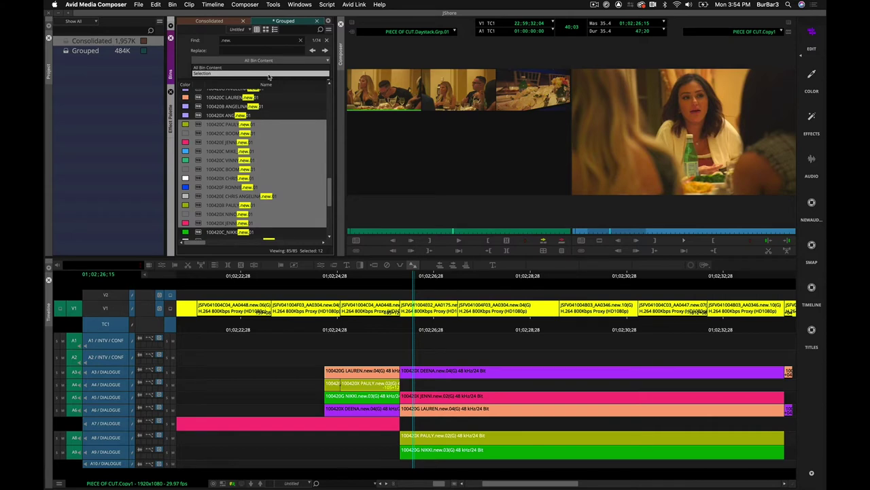
left_click(269, 61)
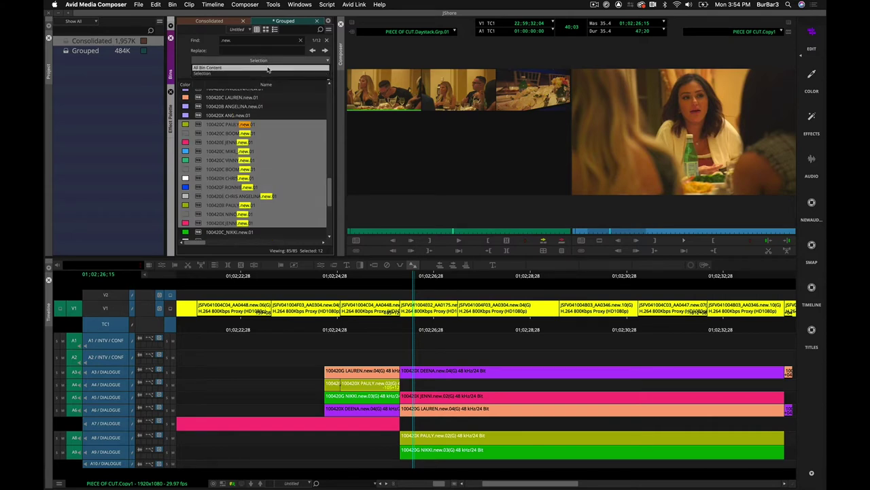
left_click(269, 70)
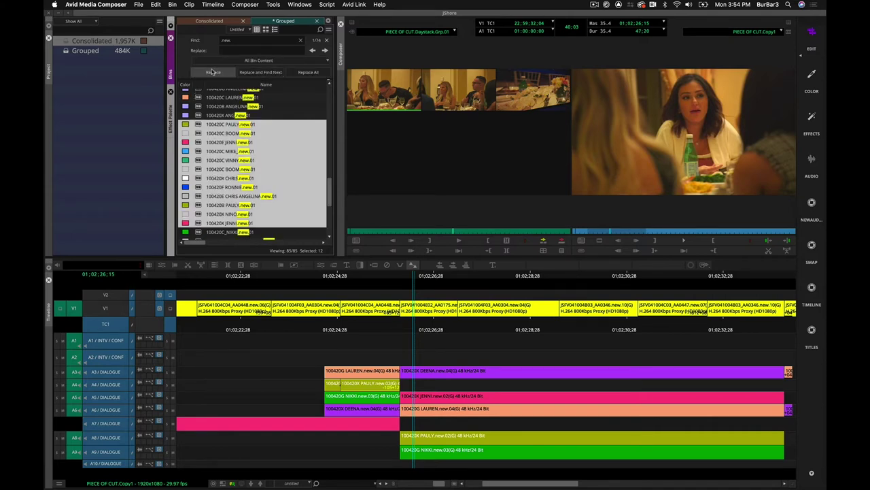
Try Shore as the replacement text, clear it, and replace a single .new. match with nothing across all bin content
left_click(263, 61)
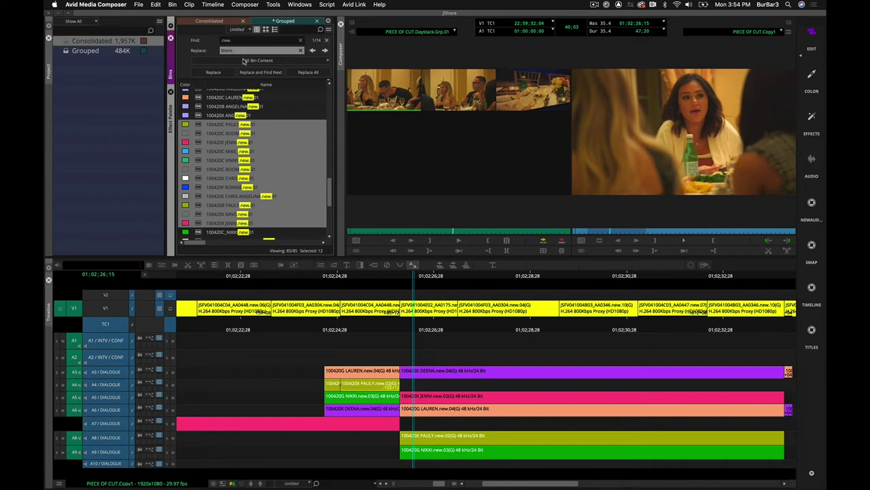
left_click(215, 51)
key("BackSpace")
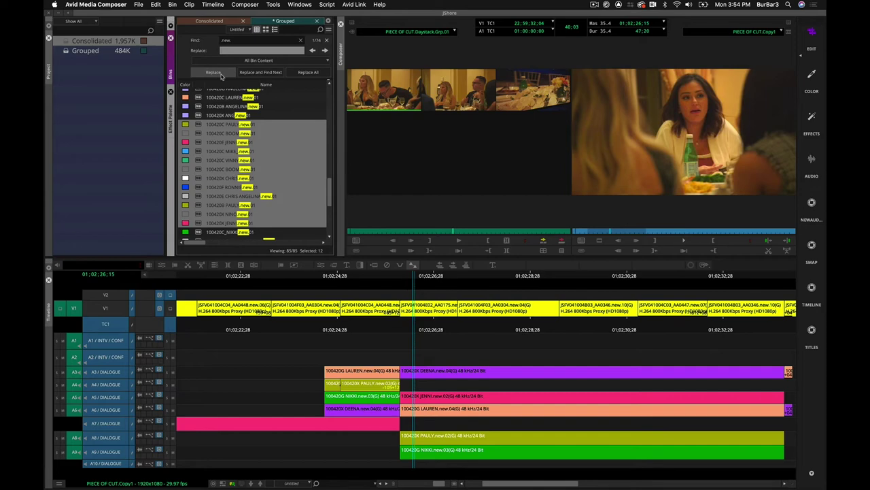
left_click(220, 74)
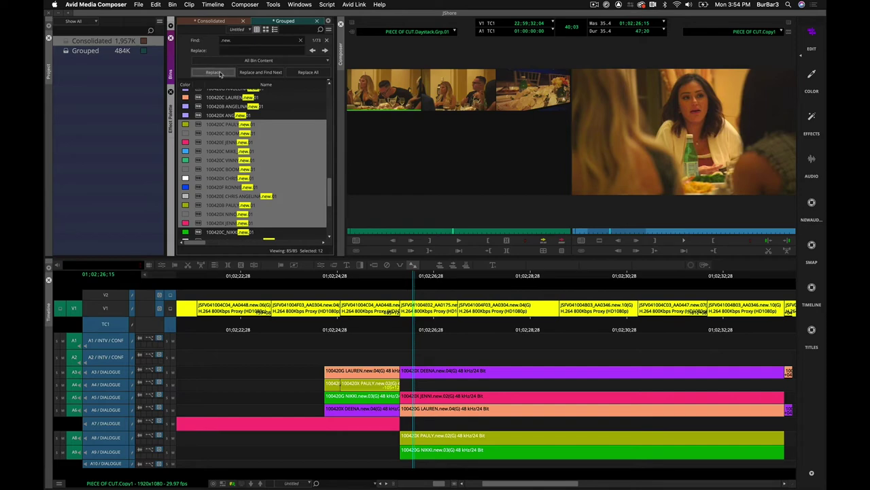
Limit Find and Replace to the selection and remove .new. from its first five clip names one at a time
left_click(258, 60)
left_click(259, 70)
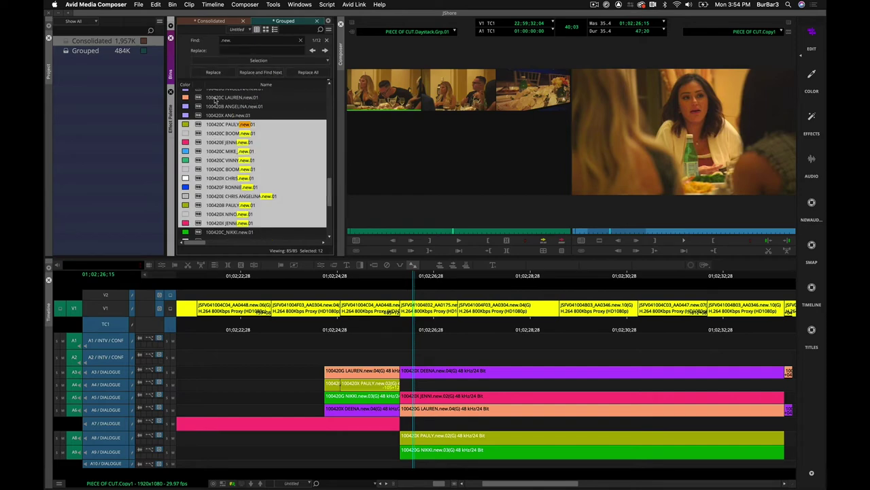
left_click(214, 73)
left_click(214, 72)
left_click(214, 73)
left_click(214, 73)
left_click(214, 73)
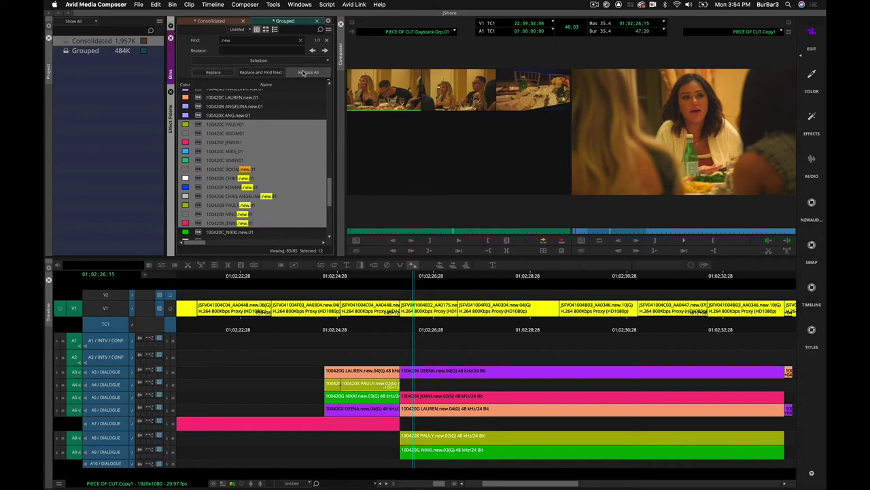
Set the scope to all bin content and remove every remaining .new. from the clip names at once
left_click(258, 60)
left_click(259, 62)
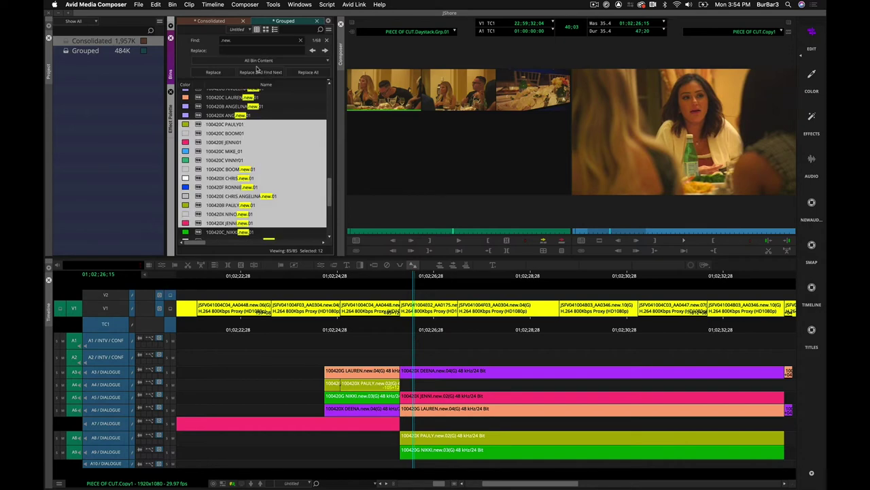
left_click(315, 73)
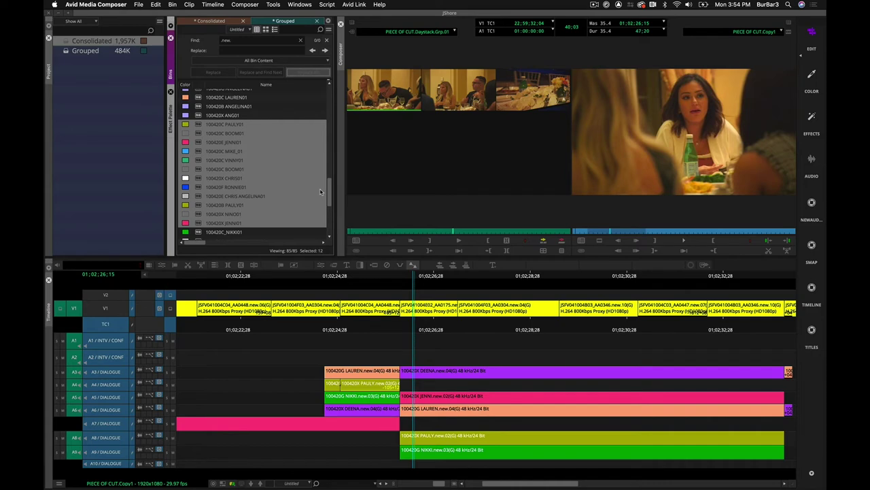
Review the renamed clips, close Find and Replace, and show the Grouped bin in Frame view
mouse_move(331, 199)
left_mouse_down()
mouse_move(333, 105)
mouse_move(330, 204)
left_mouse_up()
left_click(299, 206)
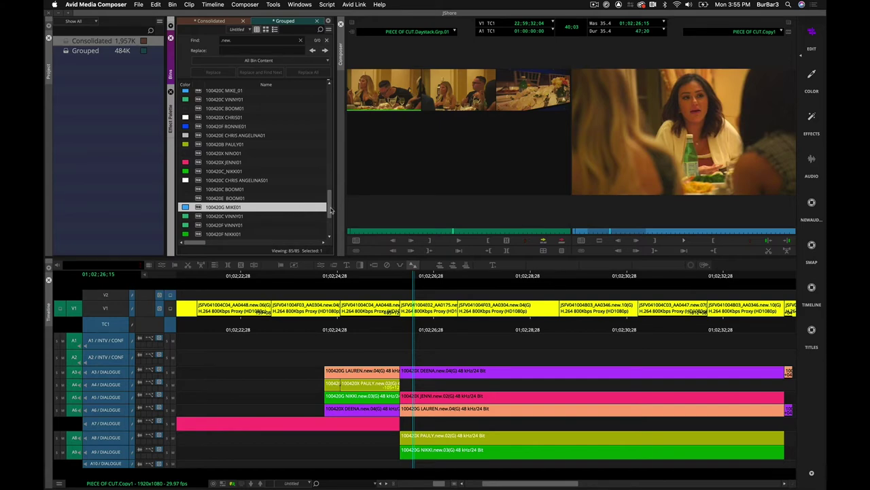
left_click_drag(331, 211, 331, 190)
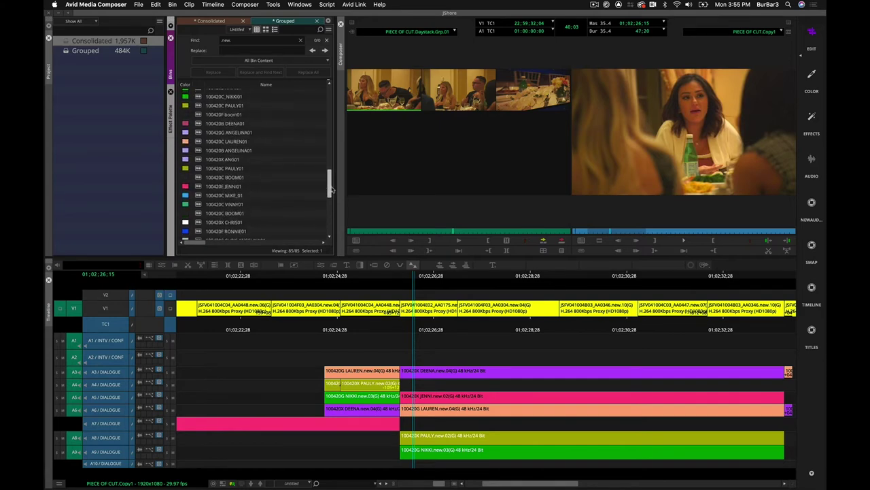
left_click(327, 40)
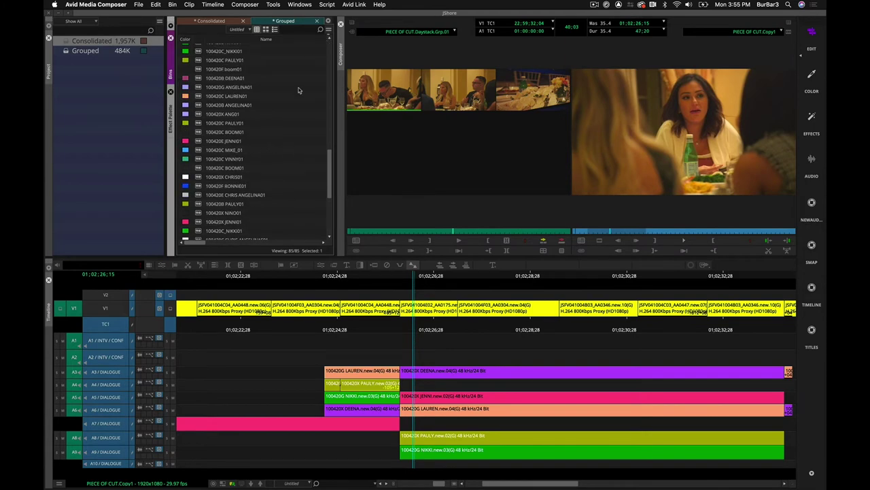
left_click(266, 31)
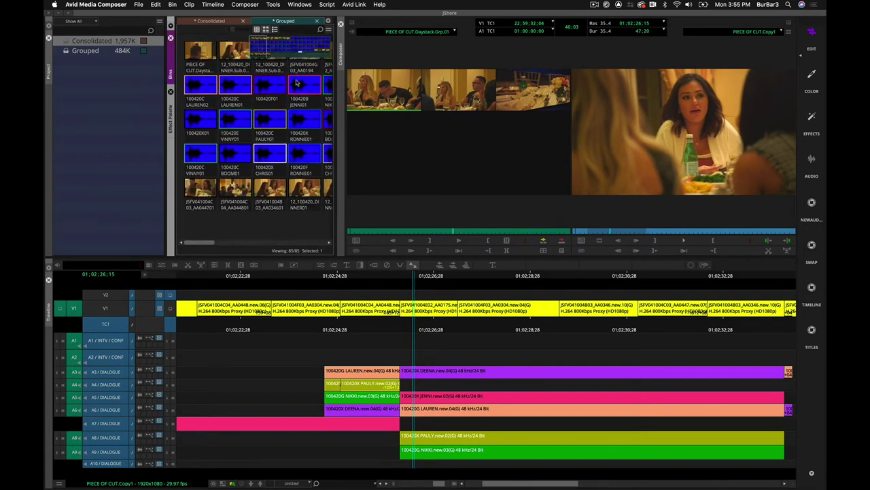
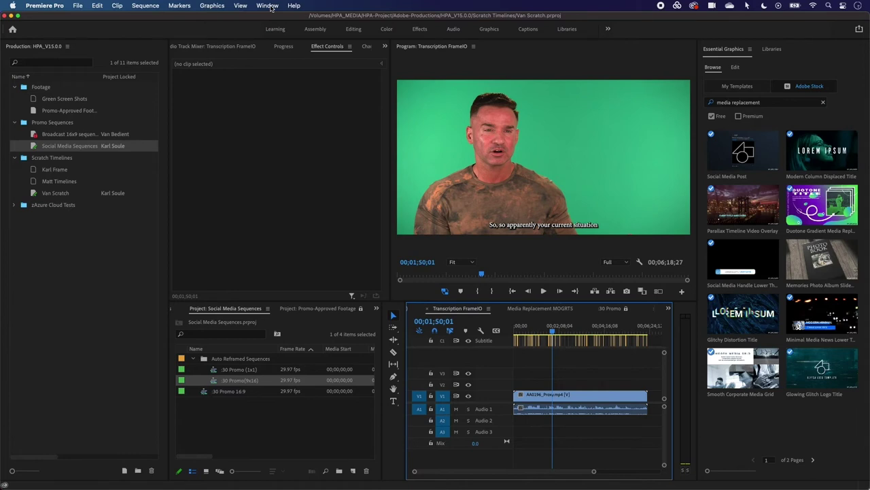
Switch to Premiere Pro and show the captions list of the Transcription FrameIO sequence
left_click(269, 7)
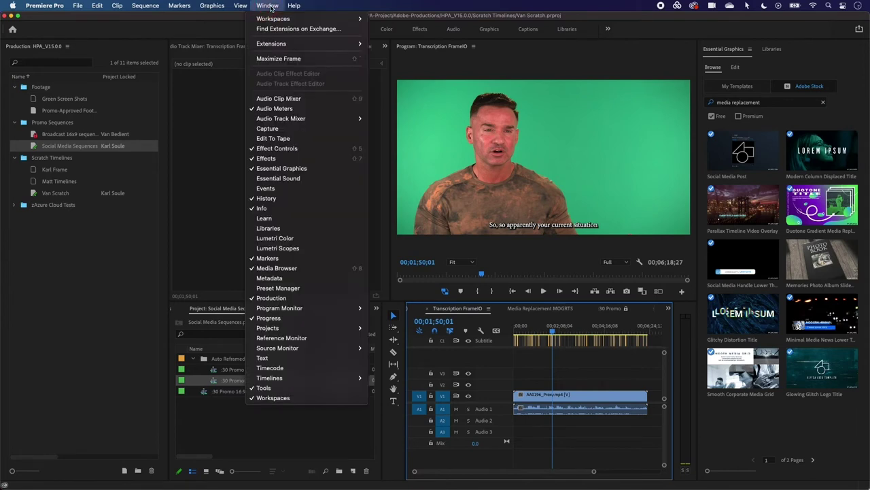
left_click(269, 360)
left_click(222, 58)
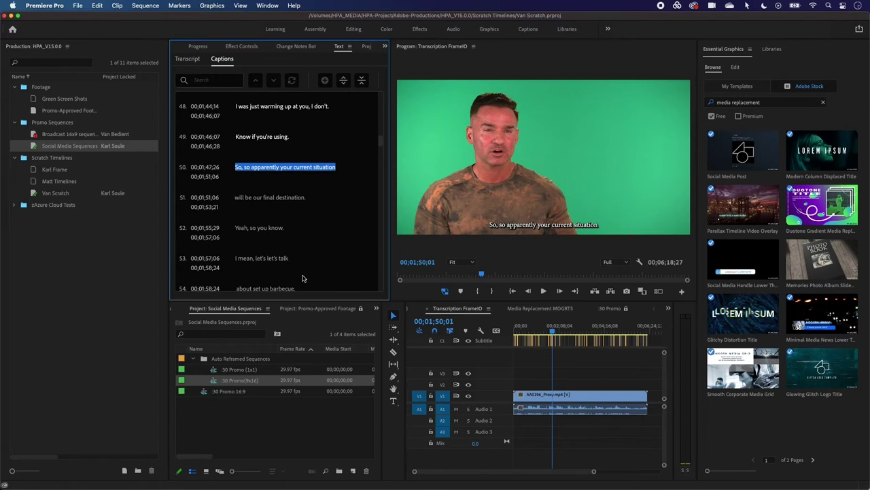
Jump the playhead through the sequence by caption, from "Yeah, so you know." and "I mean, let's let's talk" to "OK, good."
left_click(271, 231)
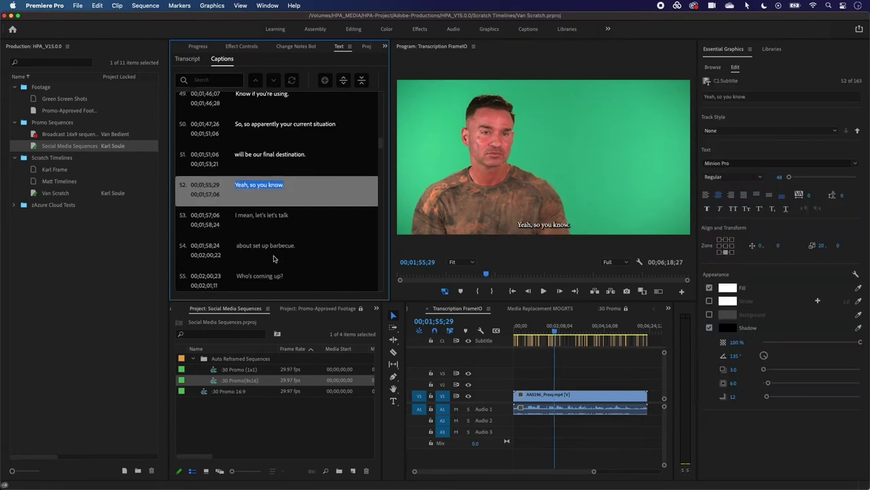
left_click(255, 217)
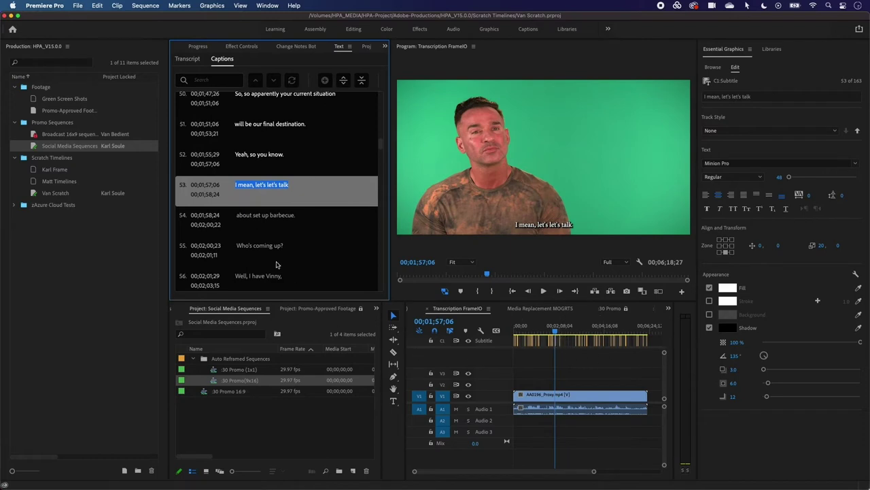
scroll(276, 264, "down", 20)
scroll(272, 259, "down", 2)
left_click(263, 247)
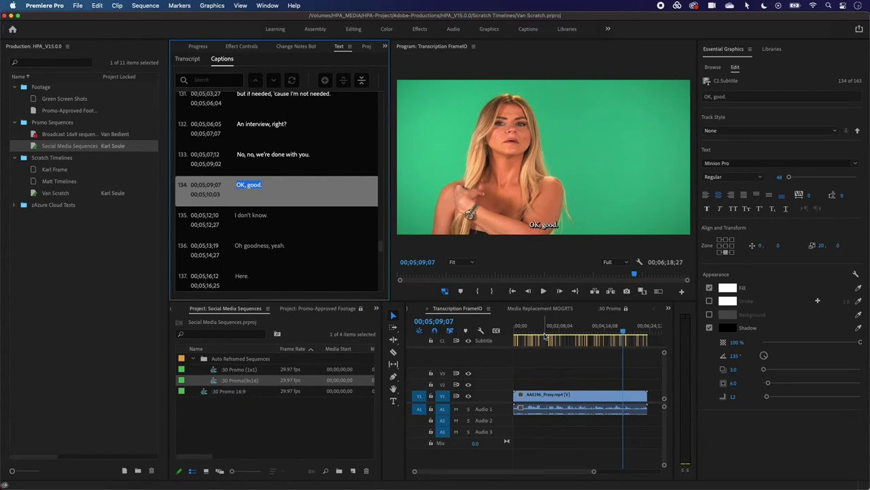
Zoom in on the captions near 00;05;08;04 and select the "No, no, we're done with you." and "OK, good." captions in turn
left_click(623, 332)
key("=")
key("=")
key("=")
key("=")
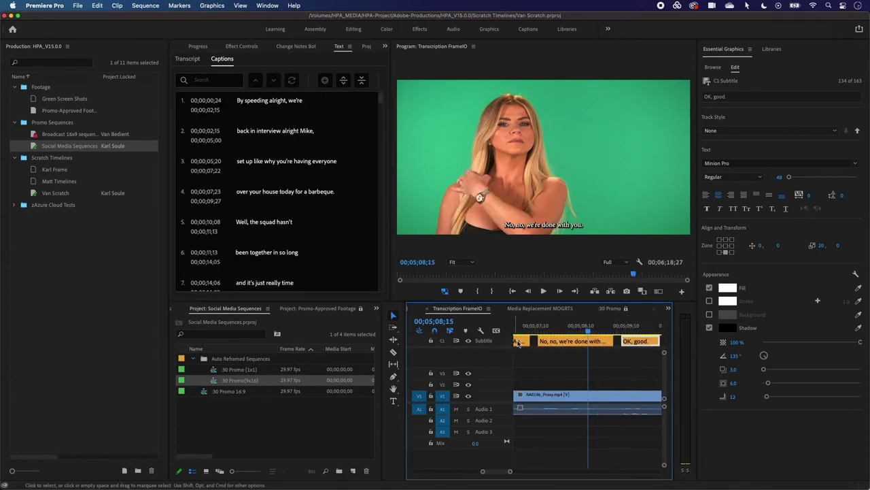
left_click(572, 327)
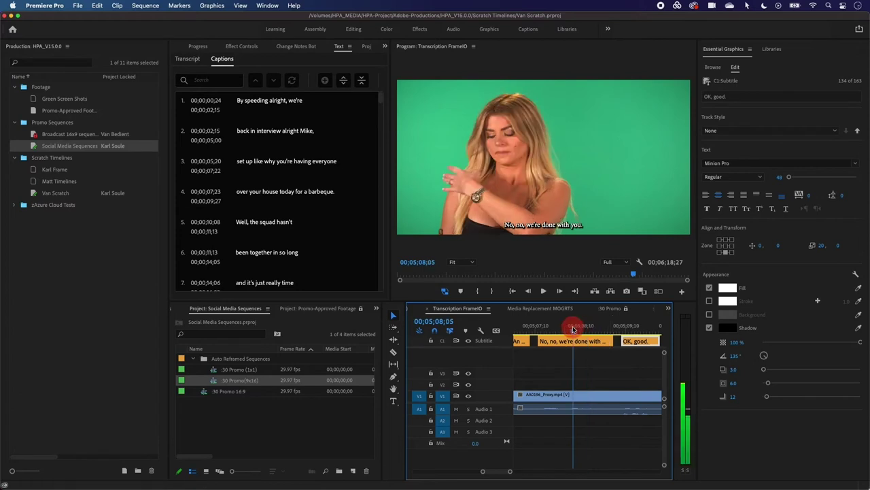
left_click(585, 342)
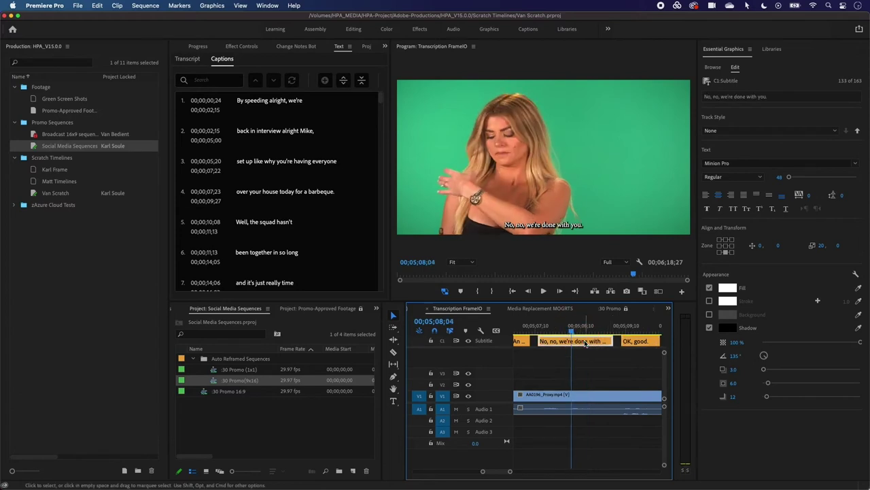
left_click(640, 342)
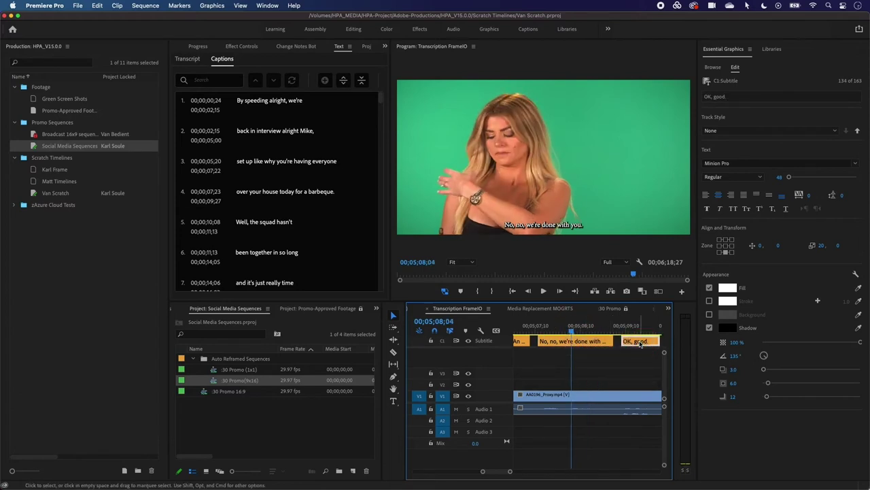
left_click(586, 342)
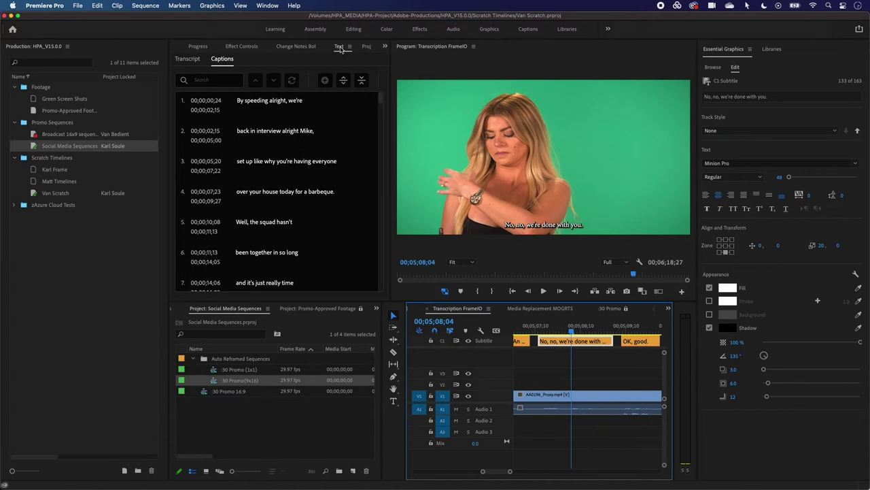
Show the Transcription FrameIO sequence's transcript and look through the dialogue around the playhead
left_click(341, 48)
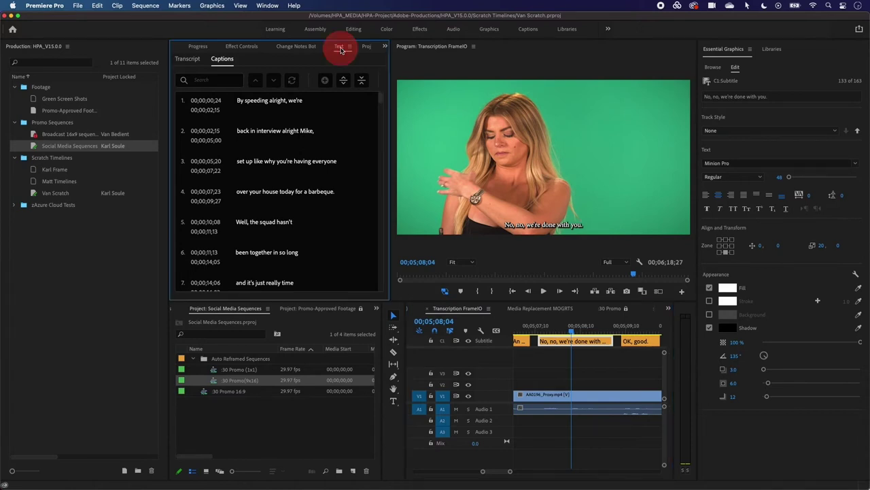
left_click(189, 60)
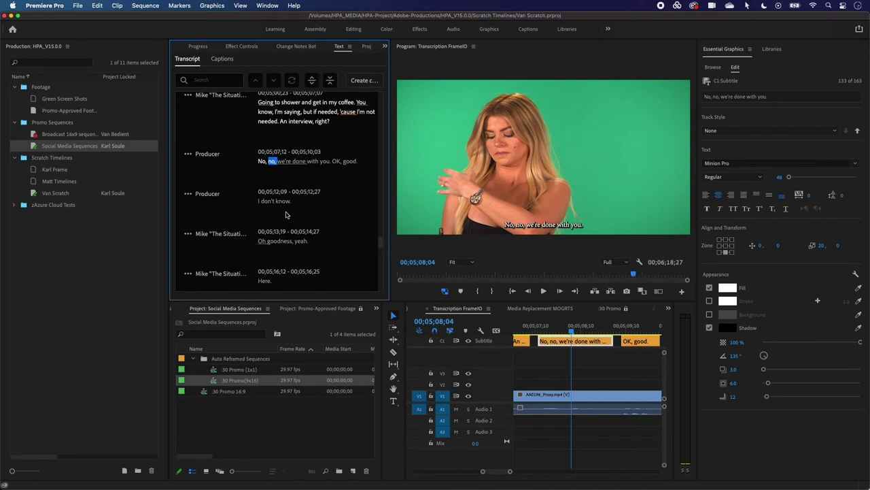
scroll(286, 215, "down", 2)
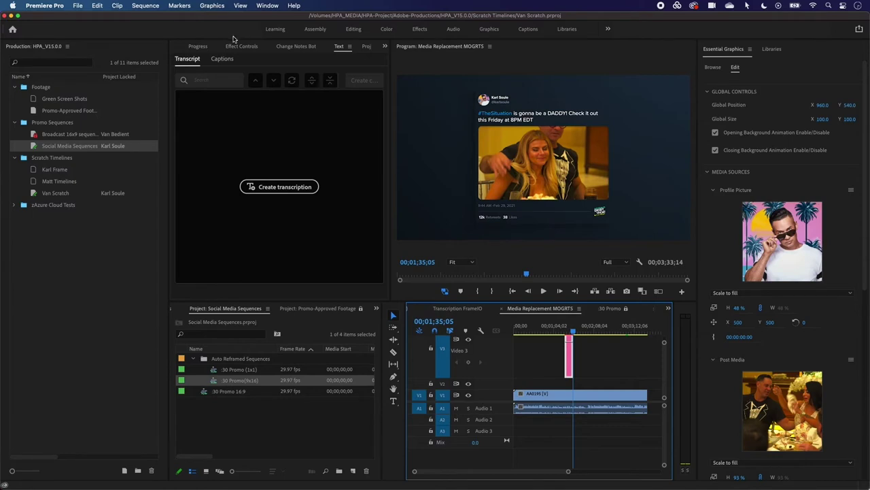
Bring the AA0176.mxf source view forward
left_click(385, 47)
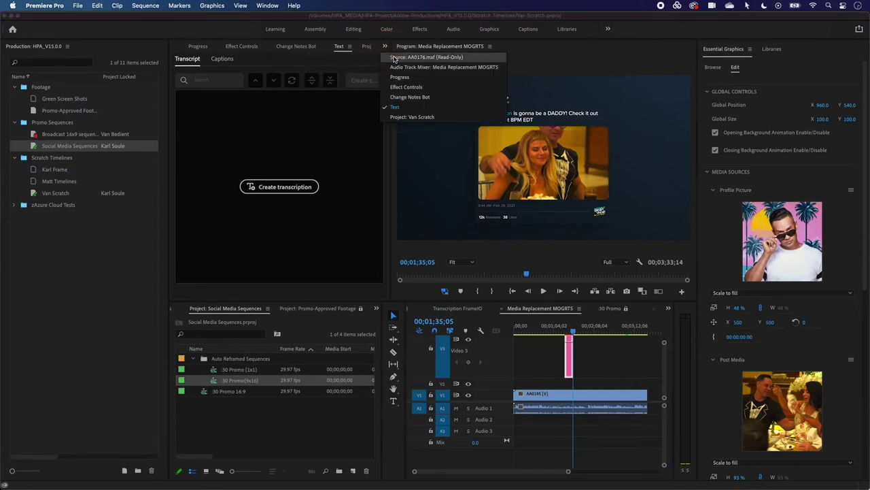
left_click(394, 58)
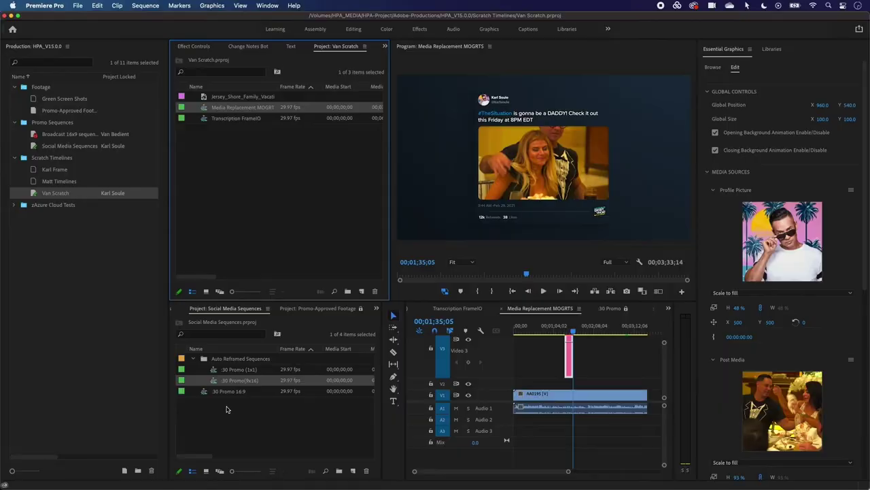
Open the :30 Promo (1x1) sequence and play the social post graphic near its end
double_click(215, 369)
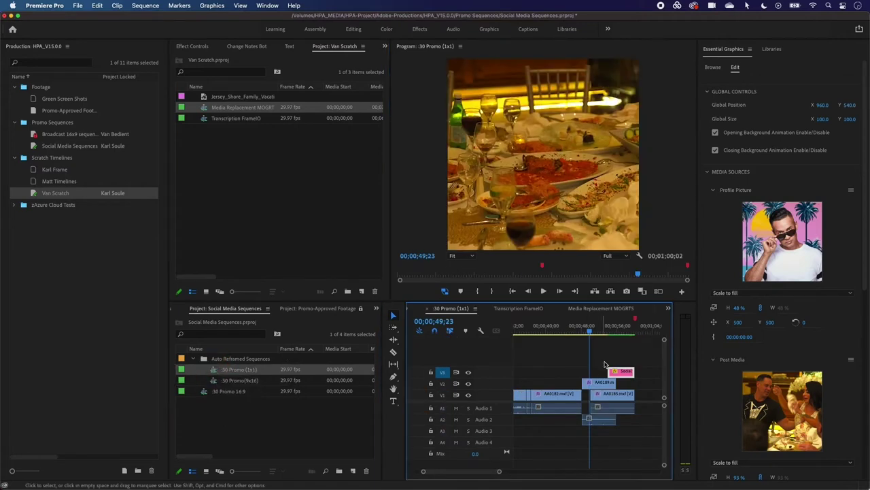
left_click(623, 327)
left_click_drag(624, 329, 609, 330)
key("space")
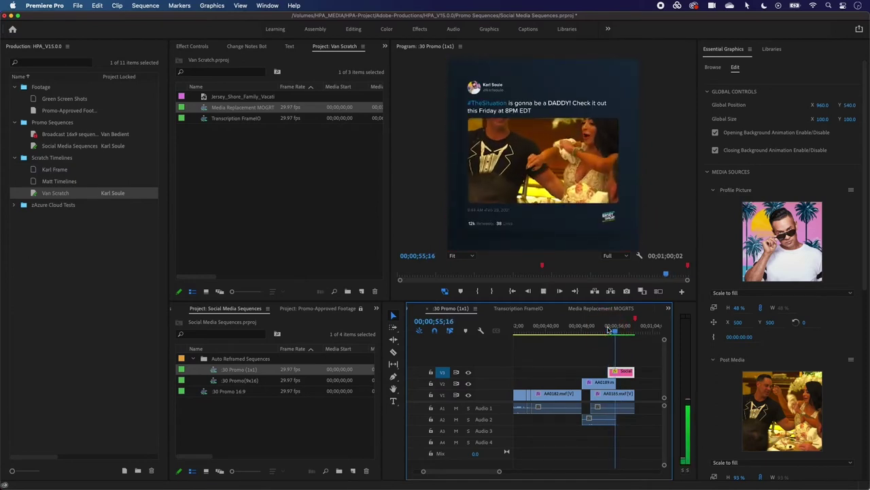
key("space")
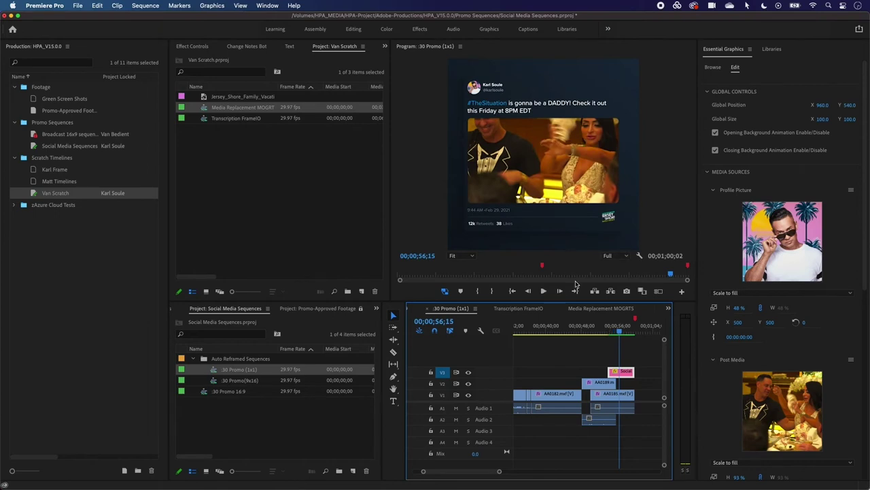
Replace the social graphic's Post Media with the Jersey Shore Family Vacation logo and set its scaling to Scale to fit
left_click(729, 51)
left_click(736, 69)
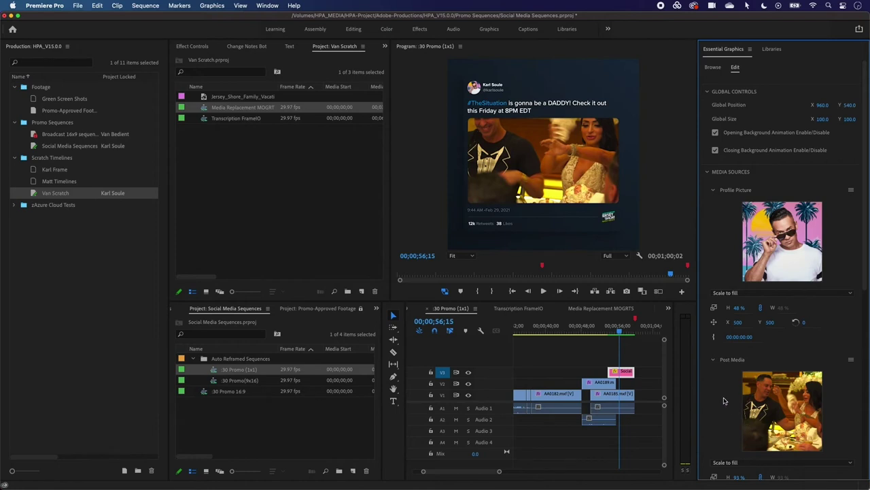
left_click(205, 98)
left_click(204, 98)
left_click_drag(205, 99, 779, 411)
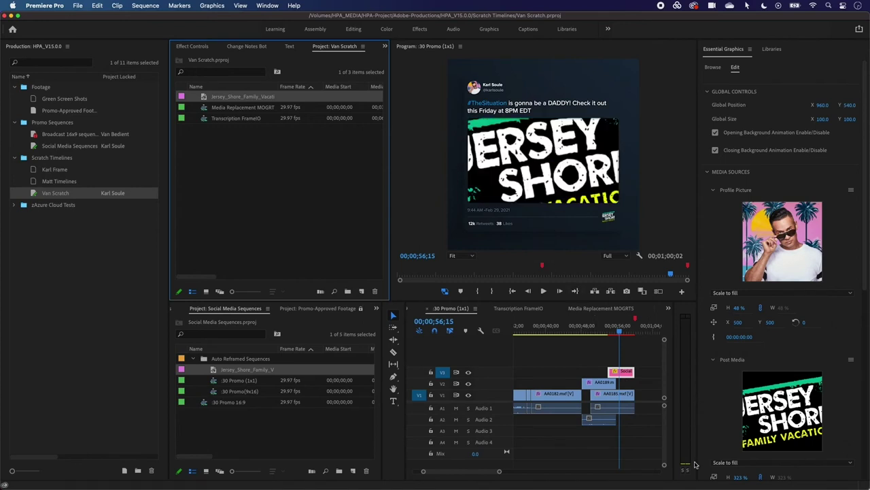
left_click(727, 463)
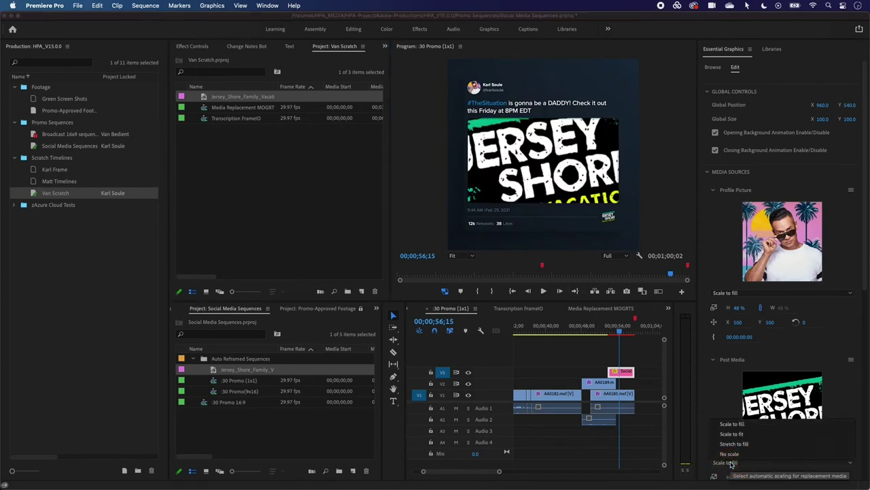
left_click(733, 434)
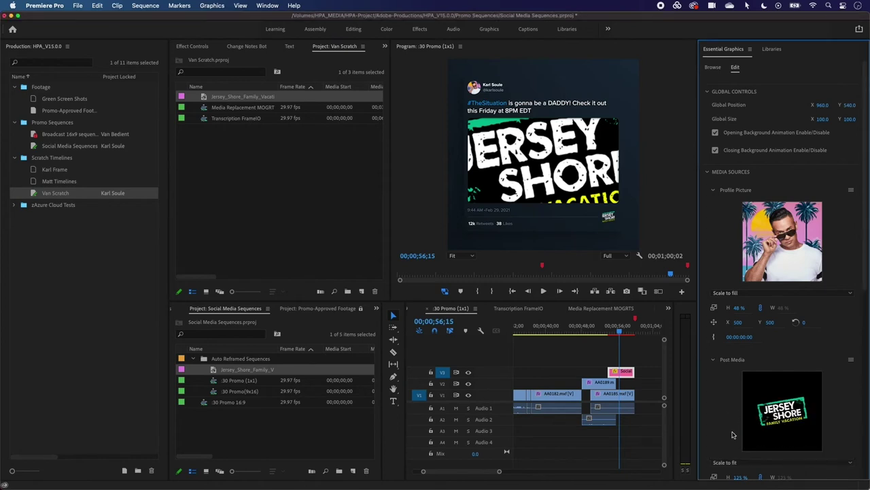
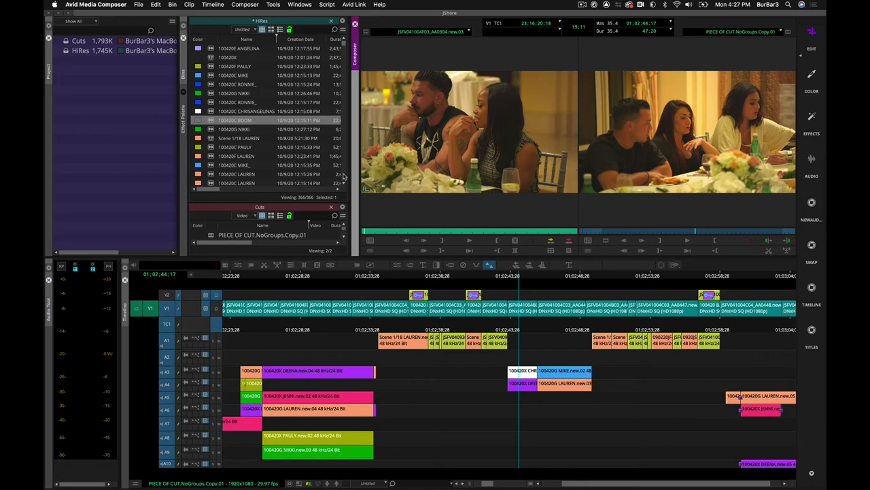
Switch to Media Composer, zoom in on the sequence timeline and play the section around 01;02;43;06
left_click(453, 231)
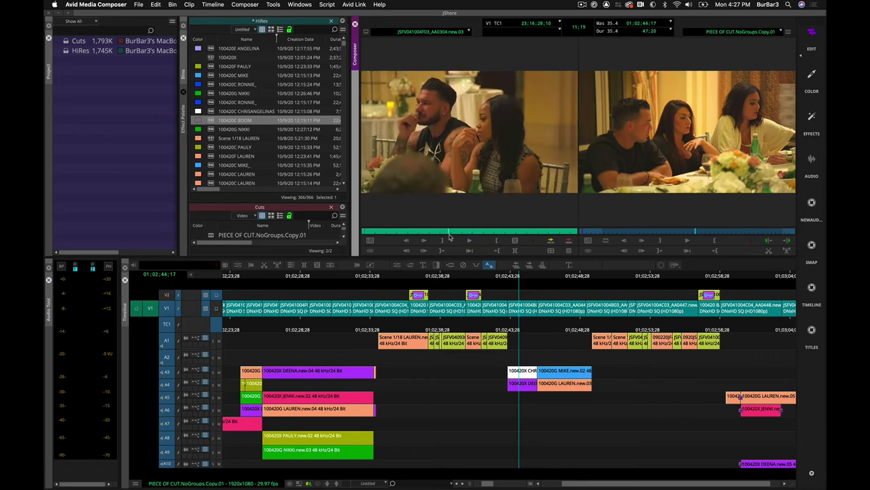
left_click_drag(488, 278, 497, 278)
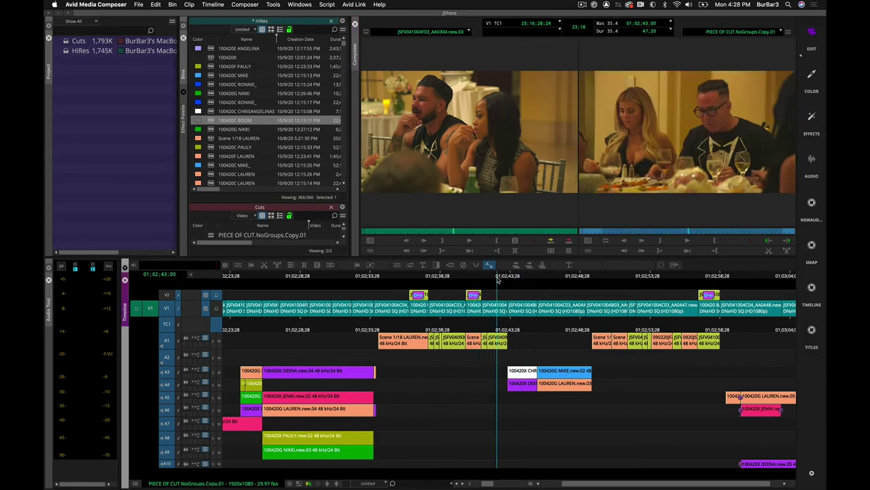
left_click_drag(486, 484, 513, 483)
mouse_move(507, 276)
left_mouse_down()
mouse_move(493, 276)
mouse_move(519, 277)
mouse_move(490, 276)
left_mouse_up()
key("space")
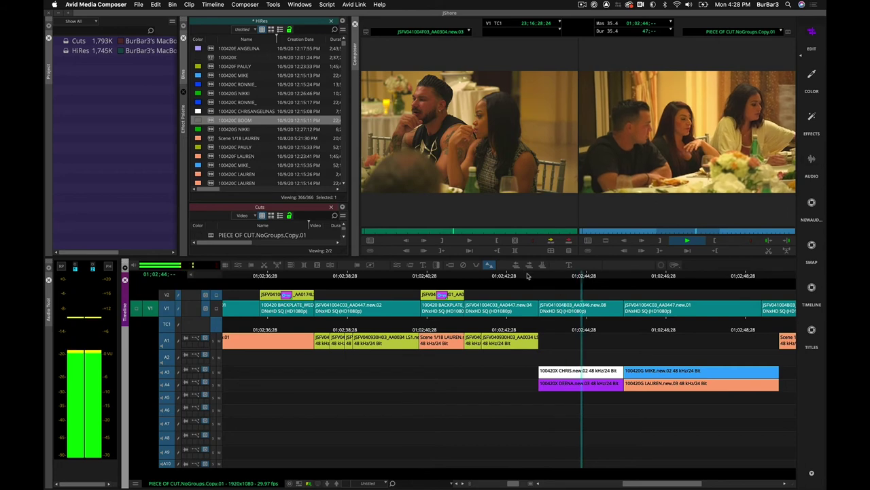
left_click_drag(537, 275, 519, 275)
Open the Inspector tool and enlarge it beneath the project's bin list
left_click(281, 4)
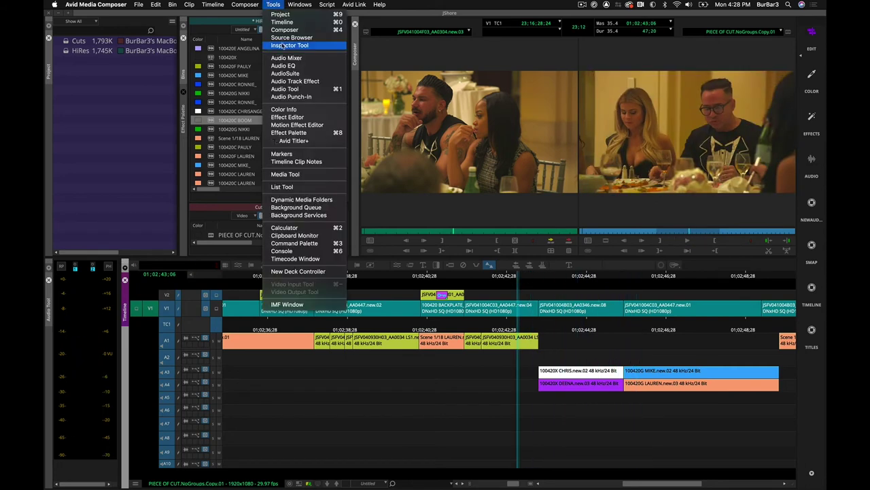
left_click(285, 46)
left_click_drag(121, 169, 122, 114)
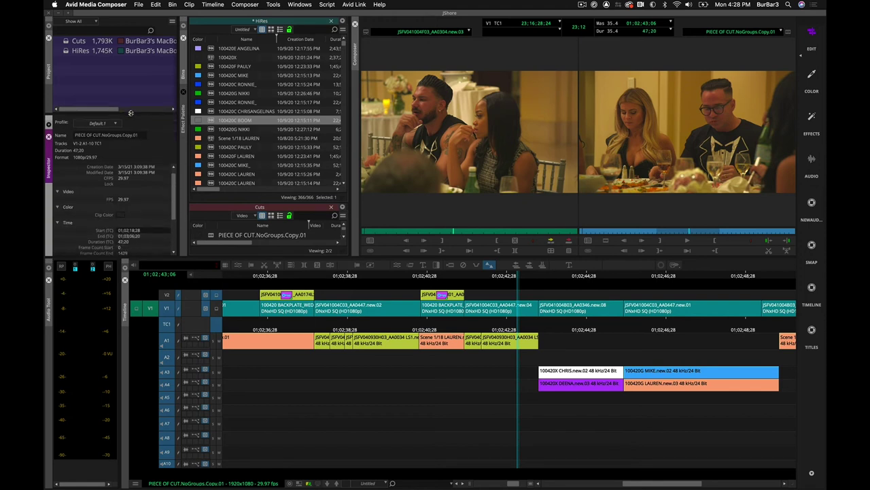
Inspect the properties of the loaded source clip, several HiRes bin clips and the PIECE OF CUT.NoGroups.Copy.01 sequence
left_click(428, 167)
left_click(585, 153)
left_click(445, 152)
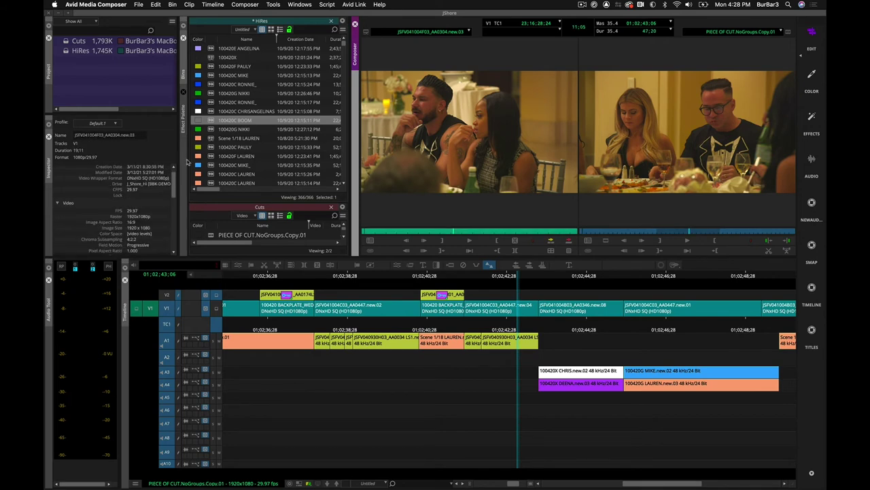
left_click(207, 157)
left_click(214, 147)
left_click(215, 128)
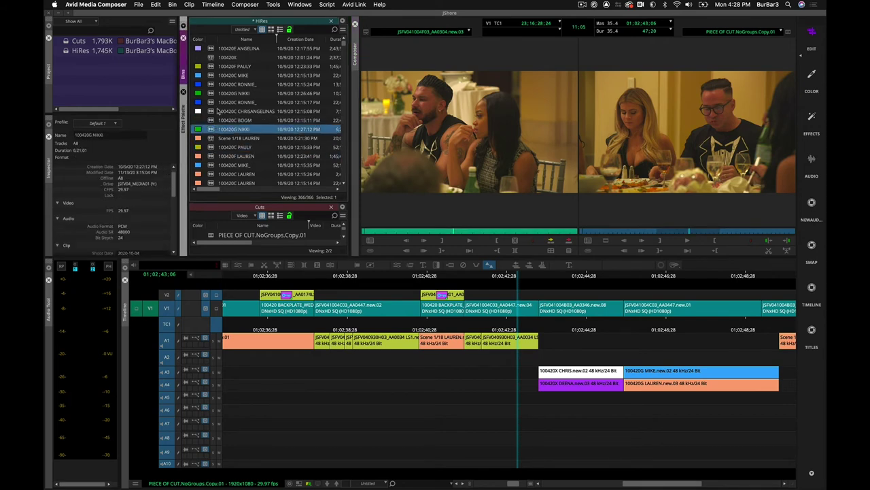
left_click(216, 96)
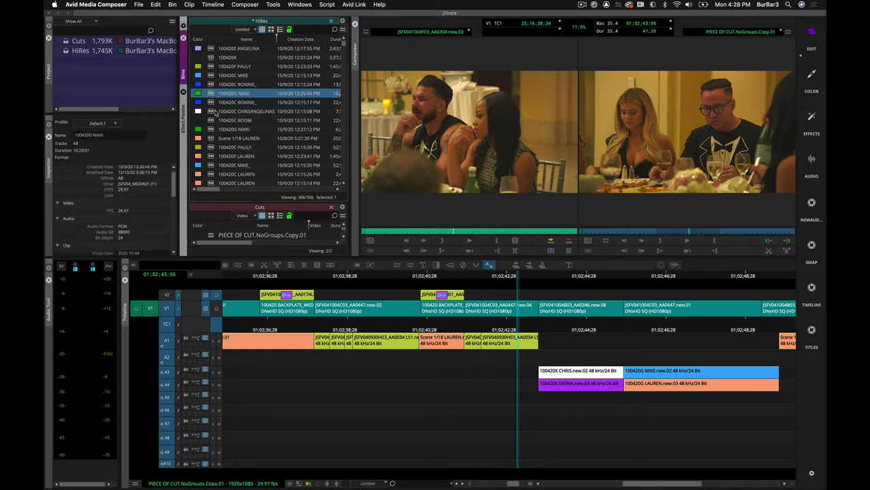
left_click(216, 175)
left_click(213, 236)
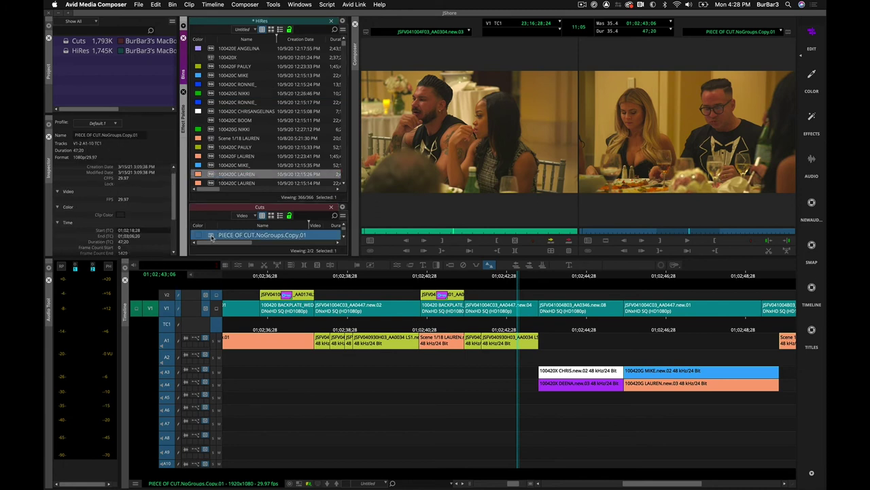
left_click(170, 185)
scroll(174, 181, "up", 2)
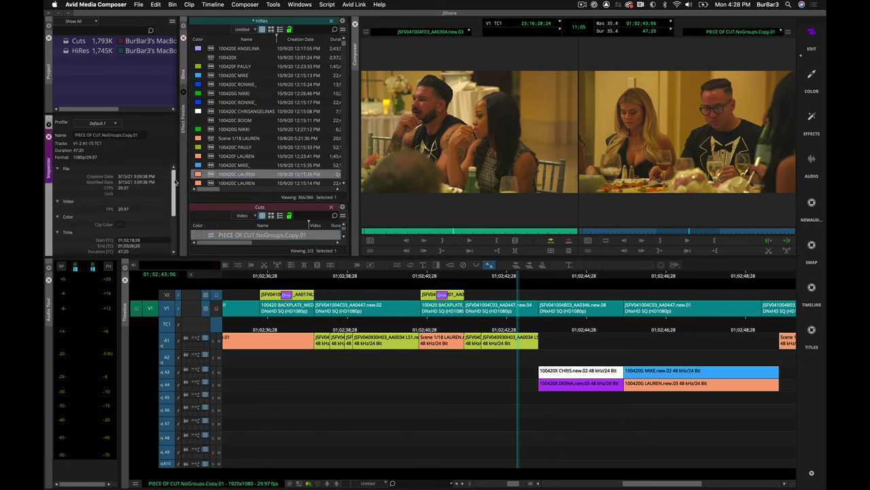
left_click(687, 129)
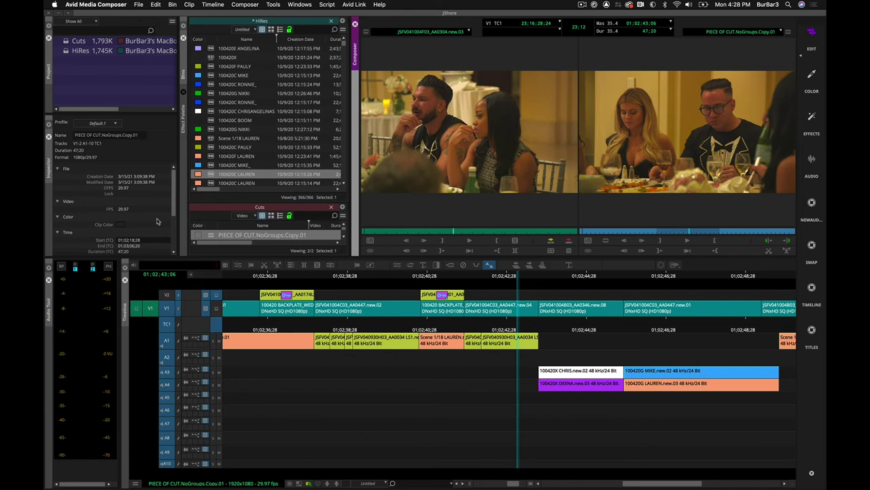
Park the sequence's position indicator at 01;02;42;15, stepping back through the dinner shot
left_click(500, 276)
key("Left")
key("Left")
key("Left")
key("Left")
key("Left")
key("Left")
key("Left")
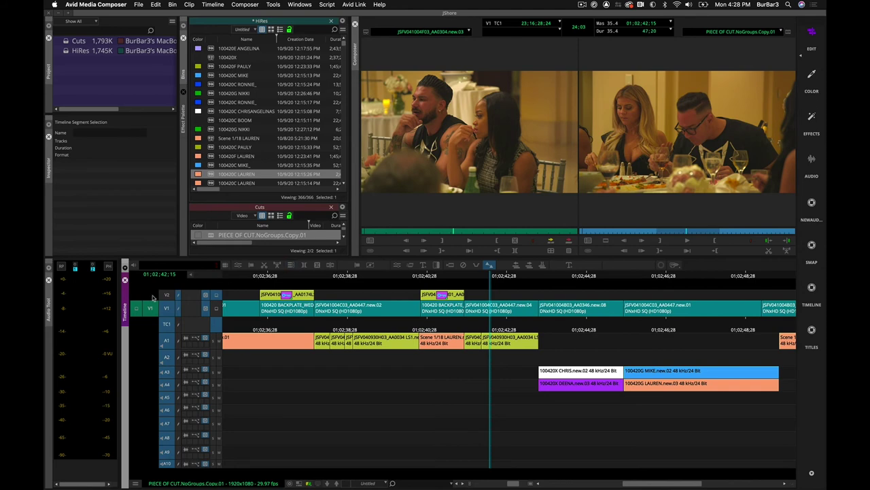
Switch to the Color workspace and narrow the bins to enlarge the three monitors
key("shift+F8")
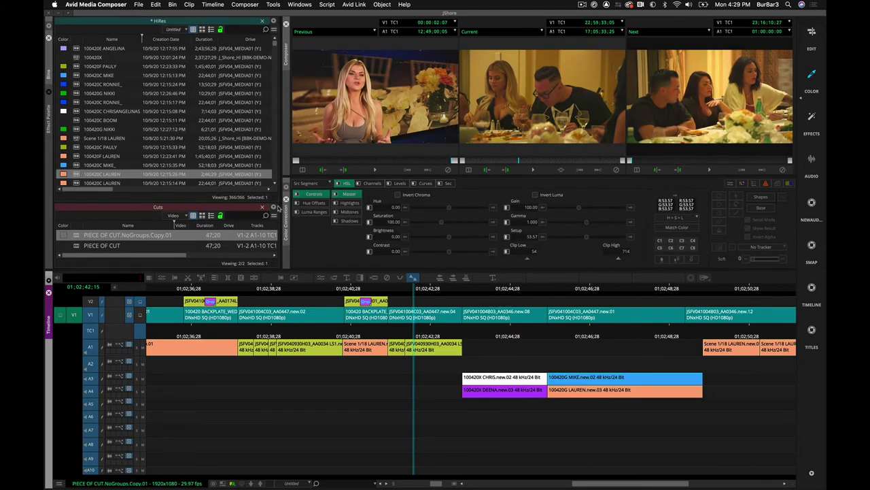
left_click(279, 208)
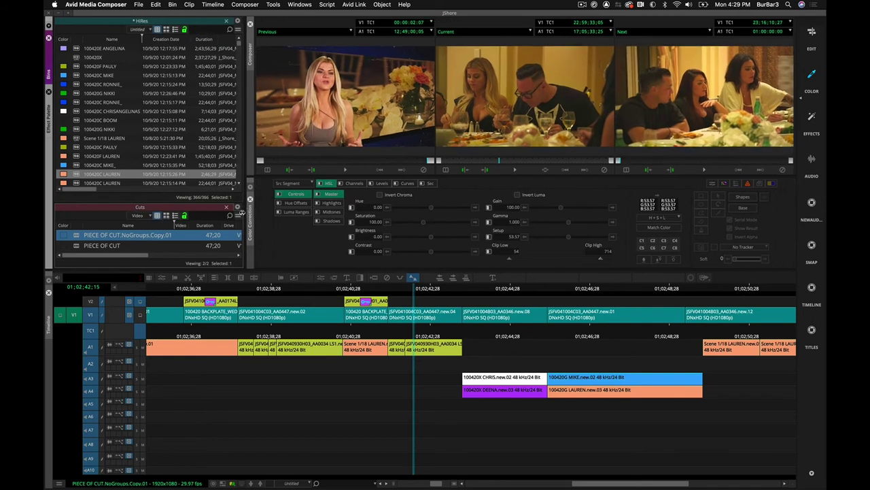
Park the sequence at 01;02;45;04 and show the Hue Offsets color wheels for that clip
key("space")
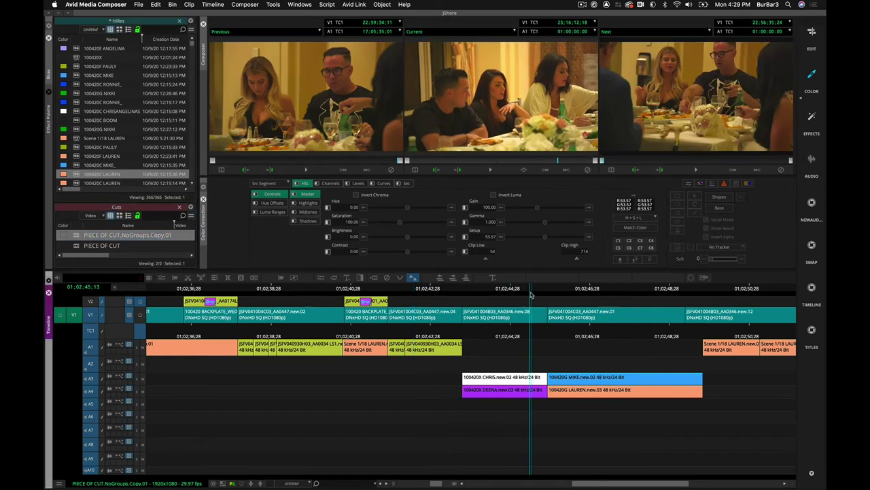
left_click(499, 288)
left_click_drag(500, 309, 518, 311)
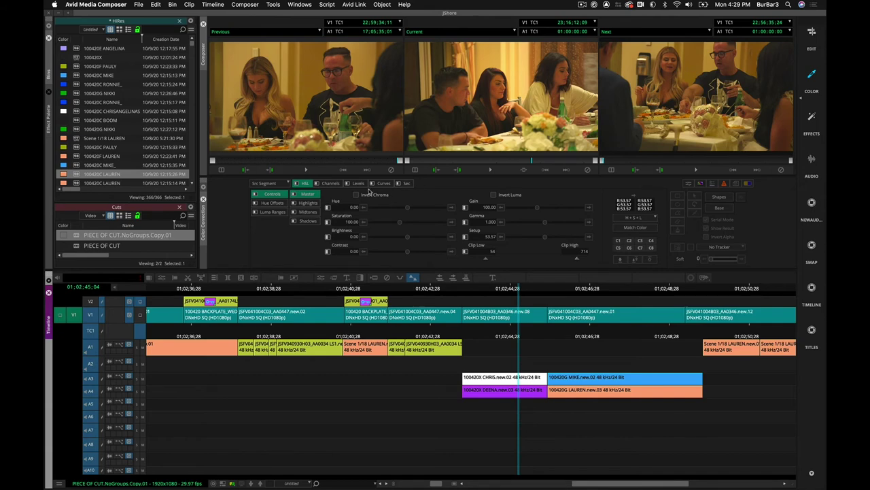
left_click(280, 204)
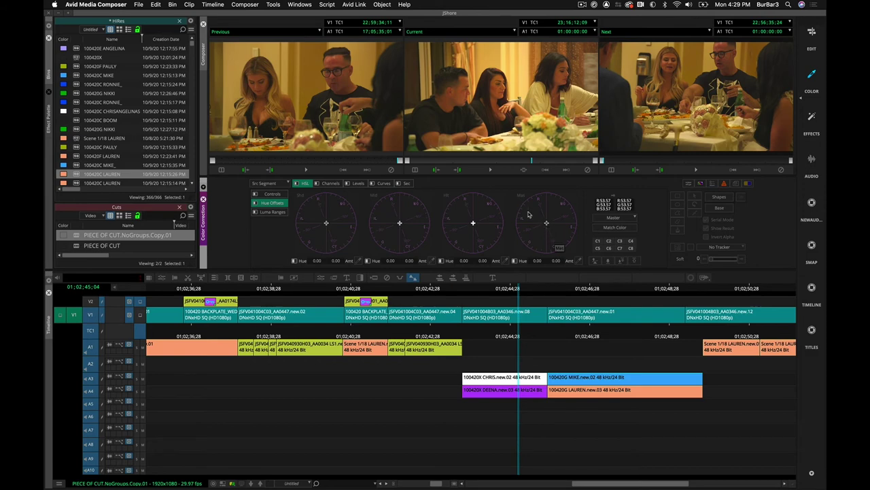
Show the HSL Controls and set the correction type to CC Effect
left_click(279, 196)
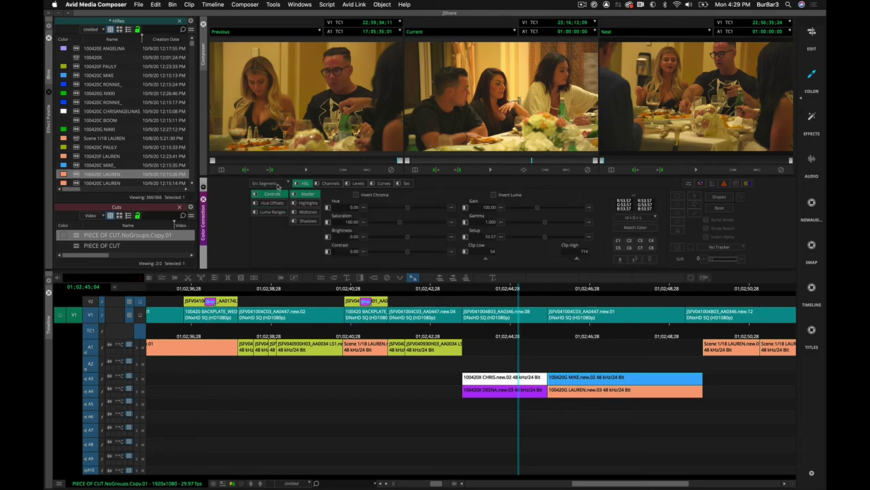
left_click(279, 185)
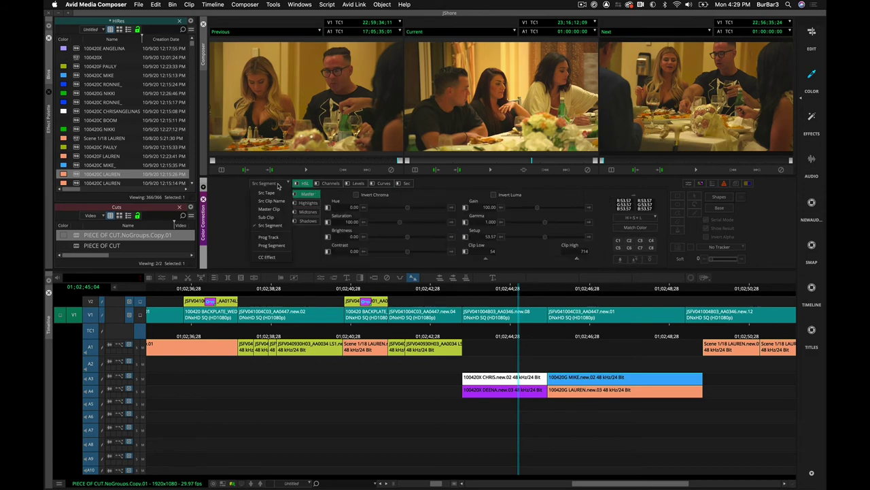
left_click(273, 258)
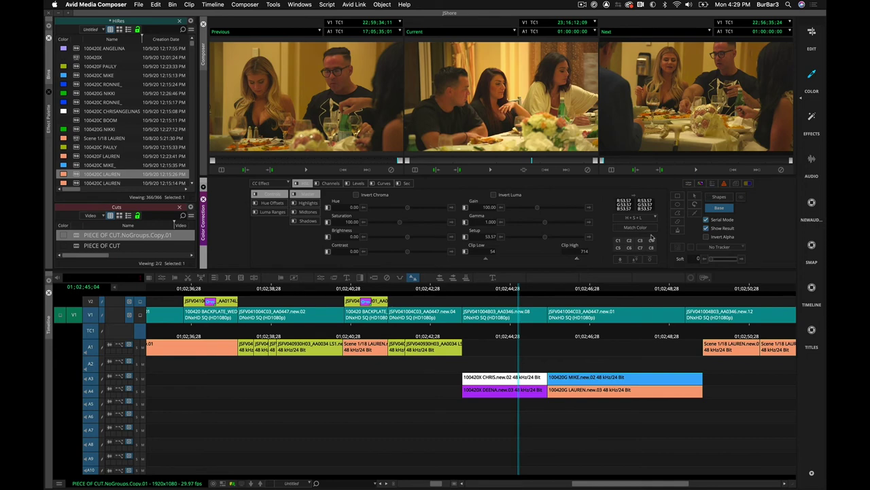
Play the sequence forward and park at 01;02;51;11 on the shot of the two women and the green bottle
mouse_move(550, 292)
left_mouse_down()
mouse_move(619, 293)
mouse_move(397, 293)
mouse_move(535, 293)
left_mouse_up()
key("l")
key("l")
key("l")
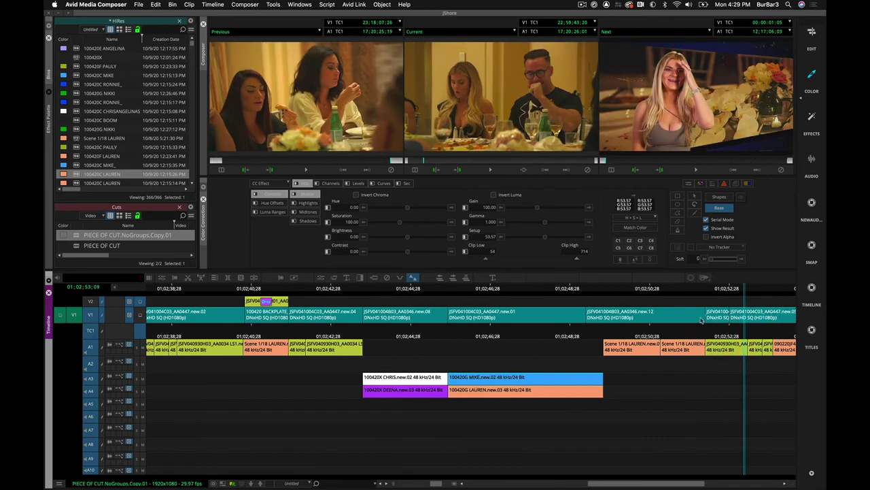
key("k")
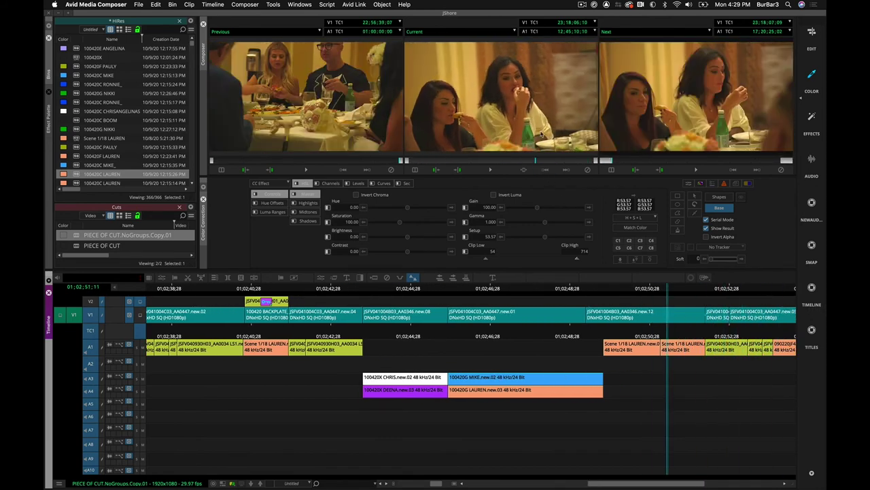
Draw an oval correction shape around the green bottle in the Current monitor
left_click(679, 206)
left_click(706, 198)
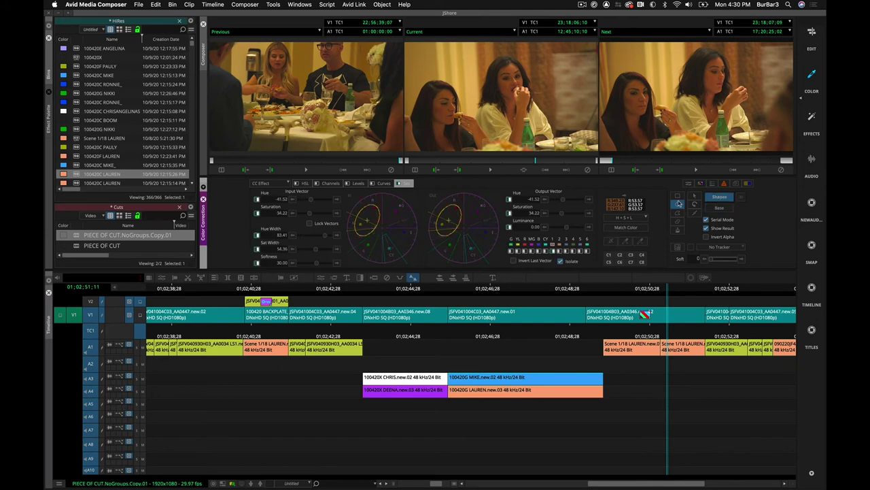
left_click_drag(516, 114, 542, 156)
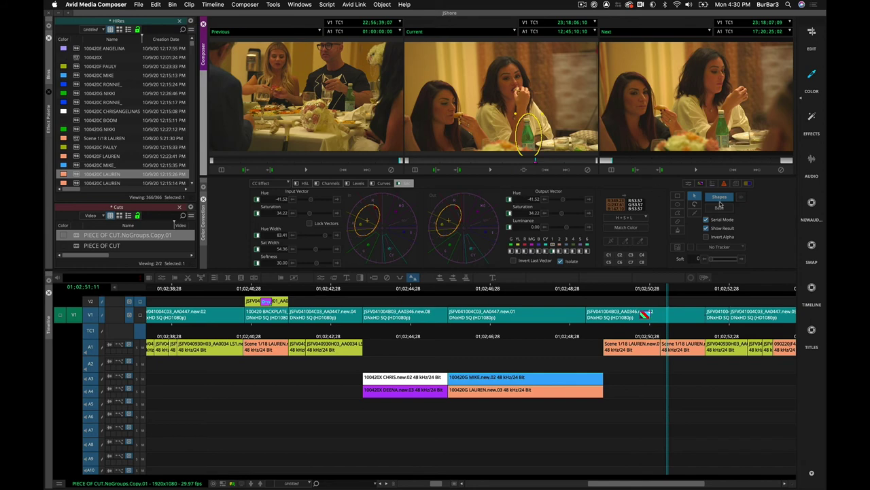
Shift the bottle's green to purple inside the shape with output hue 76.64 and saturation 40.24, and return to the Edit workspace
left_click(612, 242)
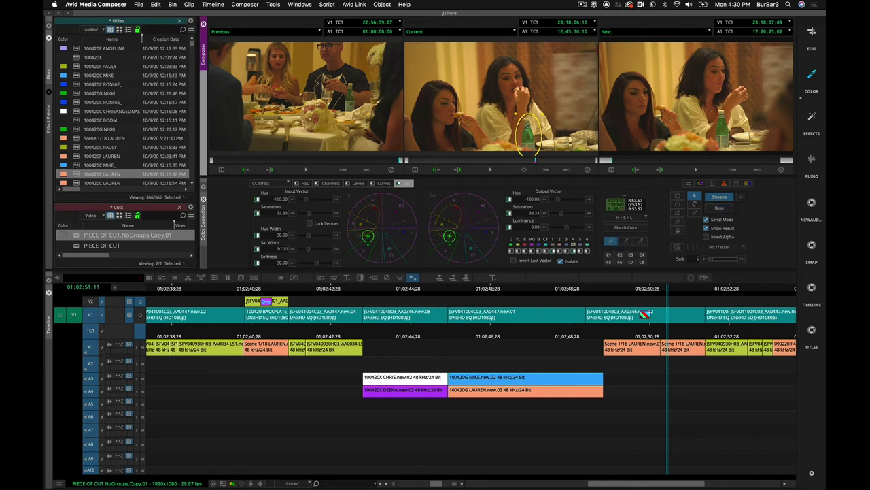
left_click_drag(449, 237, 480, 218)
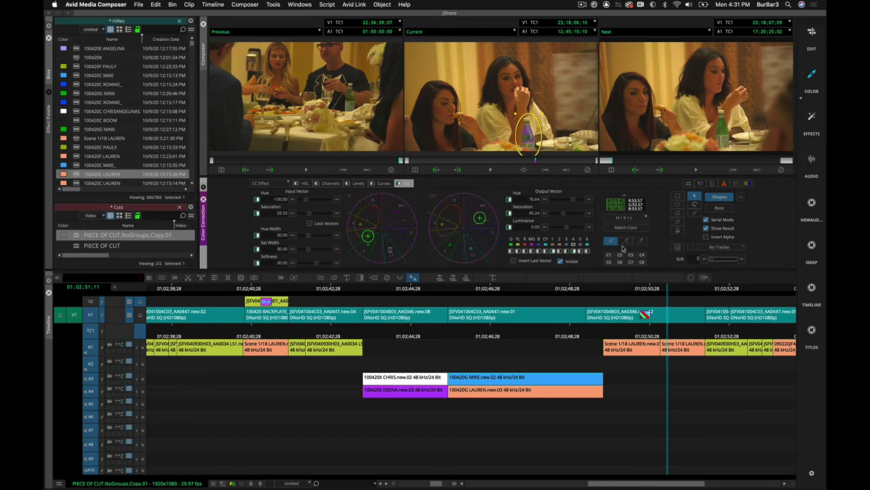
left_click(308, 184)
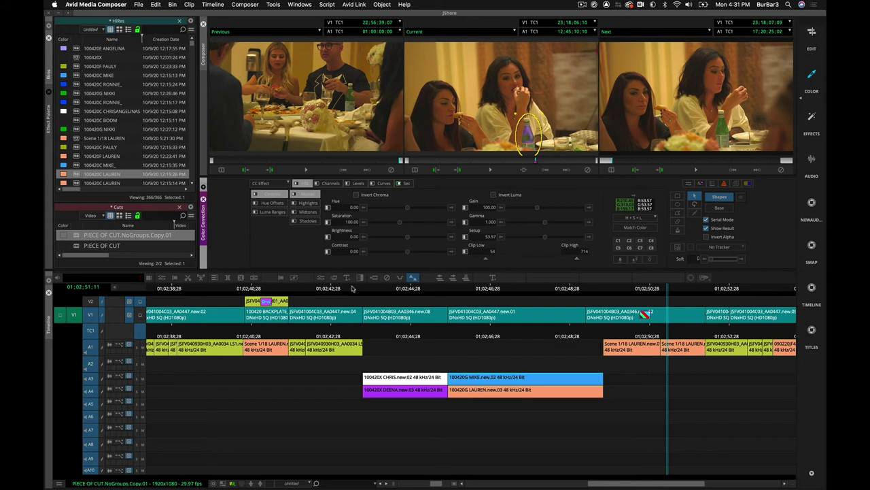
left_click(813, 34)
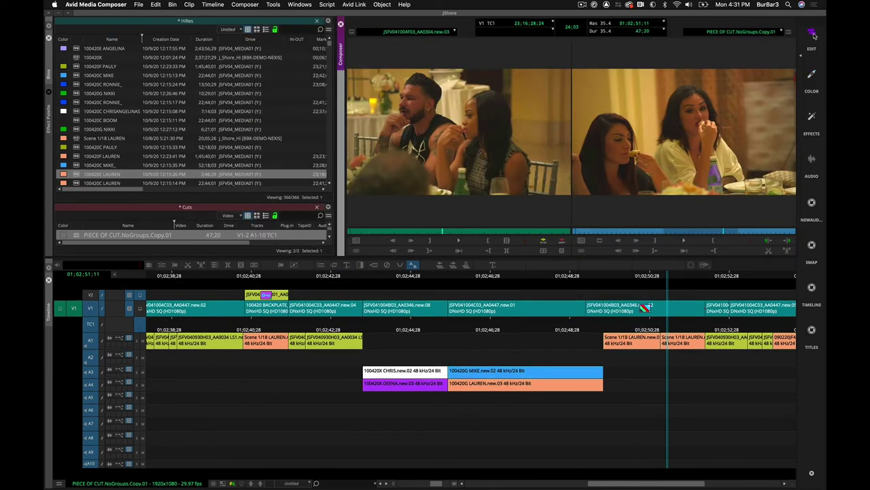
Set the project format preset to UHD 29.97P in the Settings
left_click(134, 4)
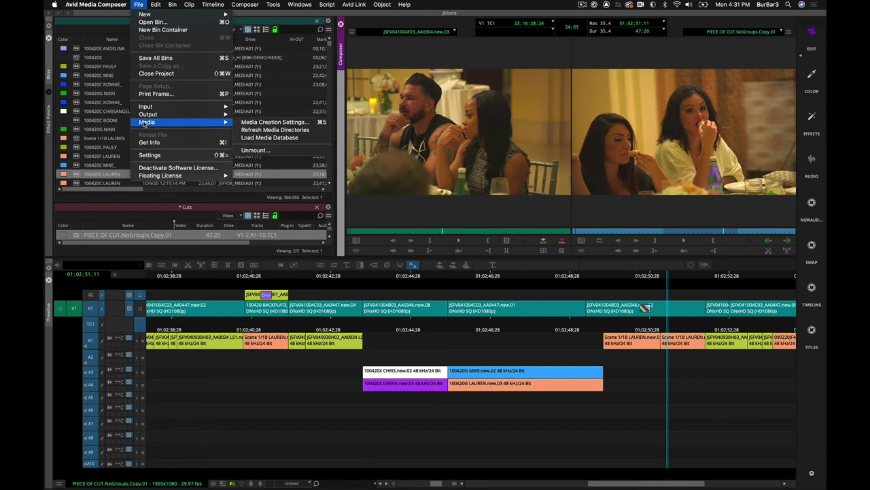
left_click(150, 155)
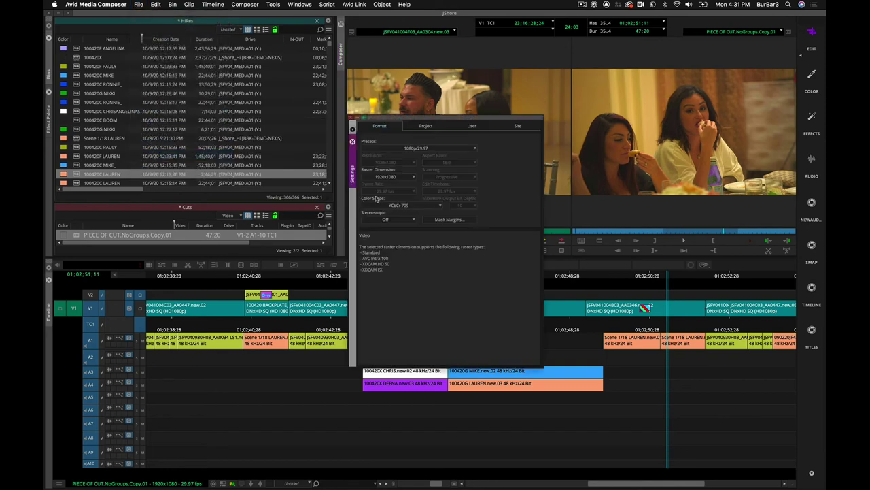
left_click(410, 149)
mouse_move(378, 165)
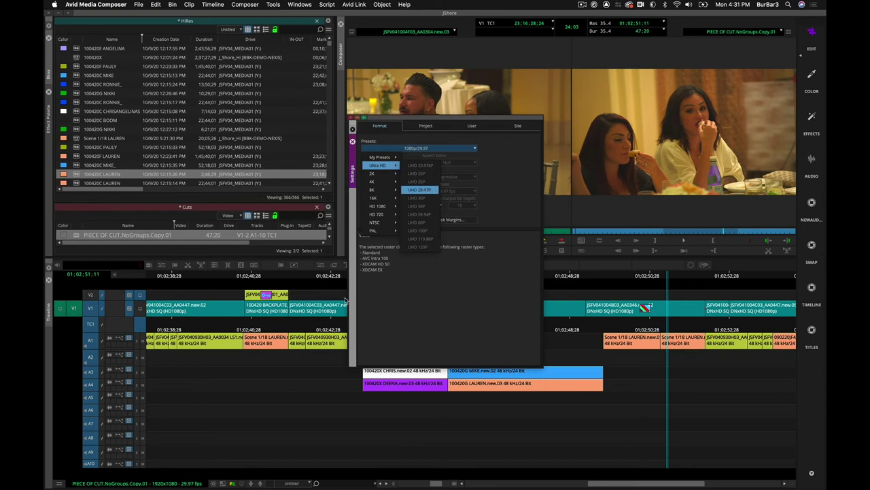
key("Return")
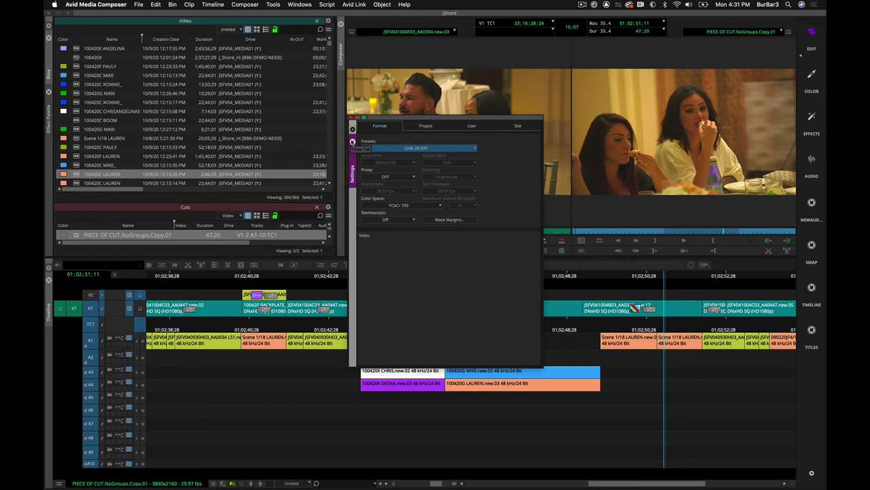
Set the project's color space to RGB ACES, reveal the monitors behind the Settings window and close it
left_click(412, 206)
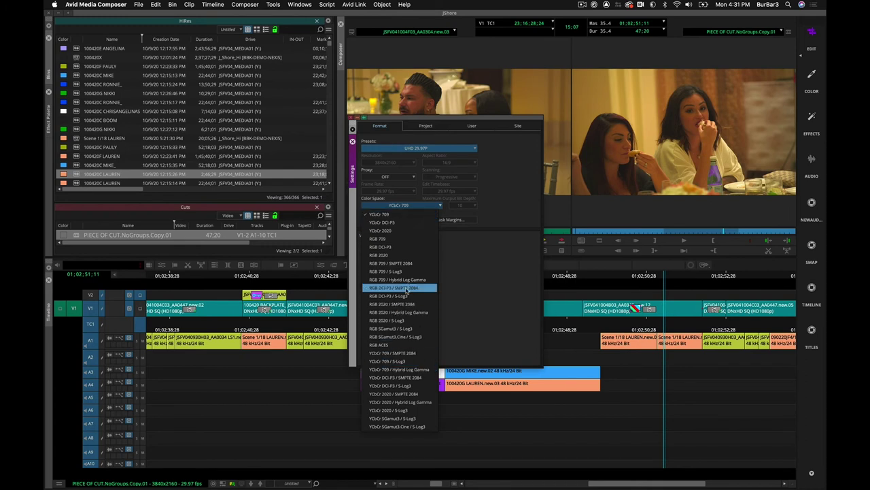
left_click(414, 347)
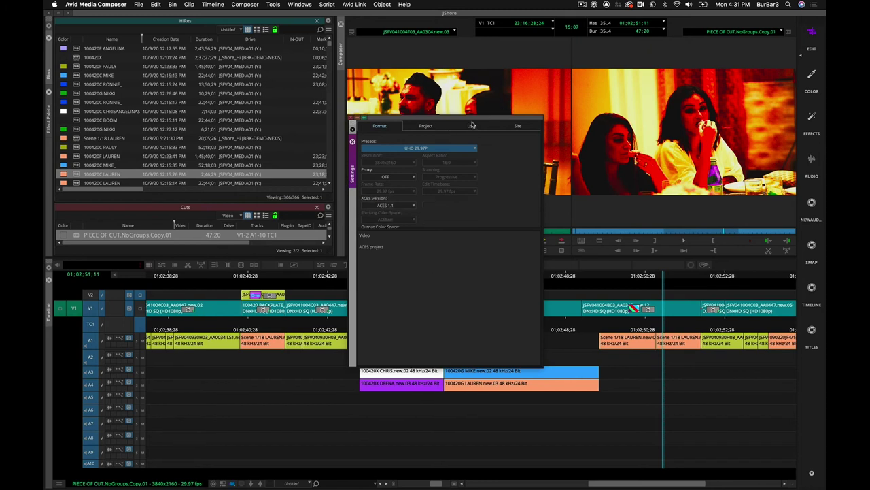
left_click_drag(471, 120, 309, 118)
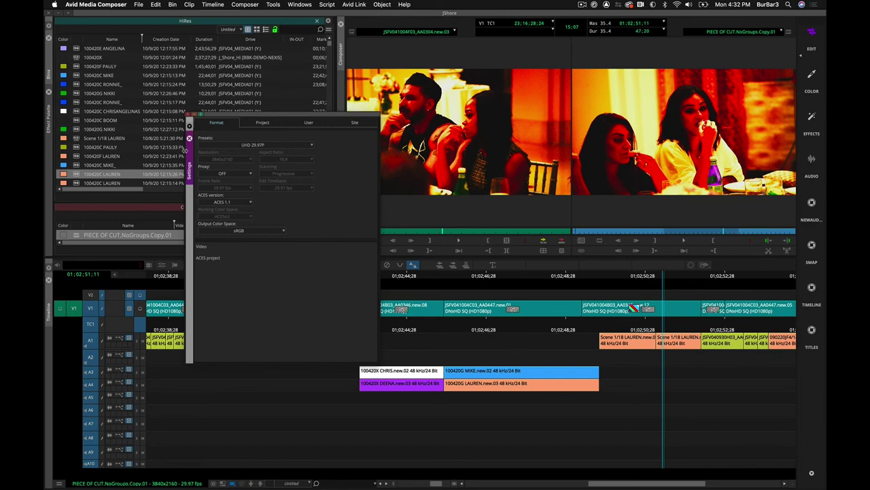
left_click(190, 139)
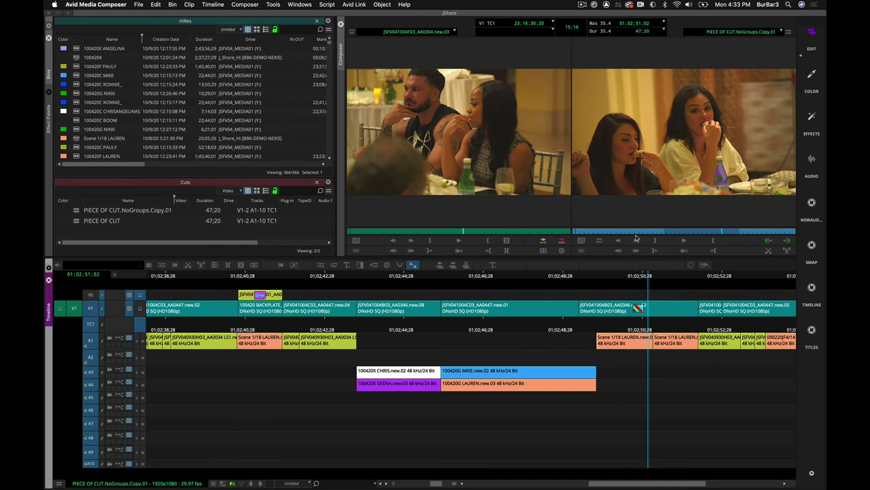
Open the export options for the PIECE OF CUT.NoGroups.Copy.01 sequence and review the export formats, keeping MOV
right_click(612, 170)
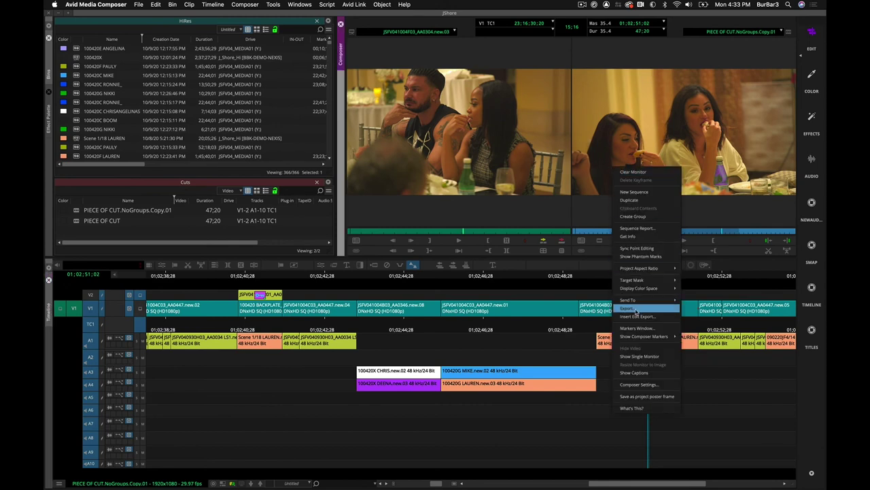
left_click(638, 308)
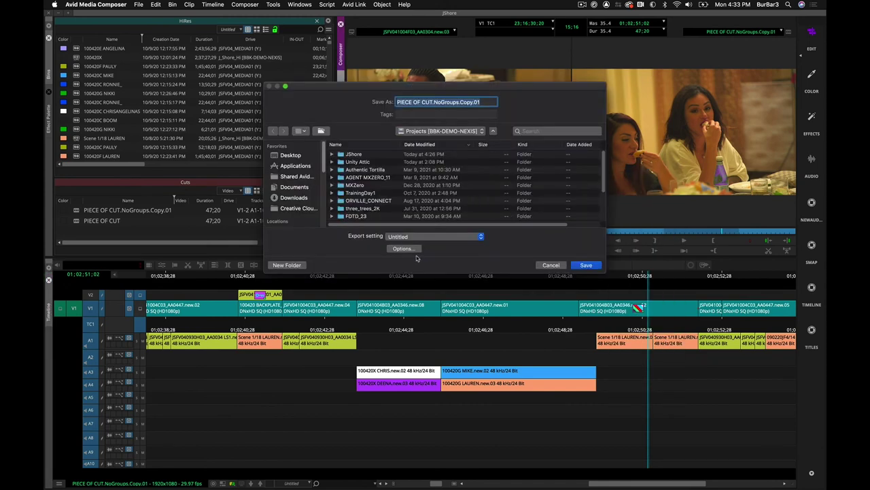
key("Escape")
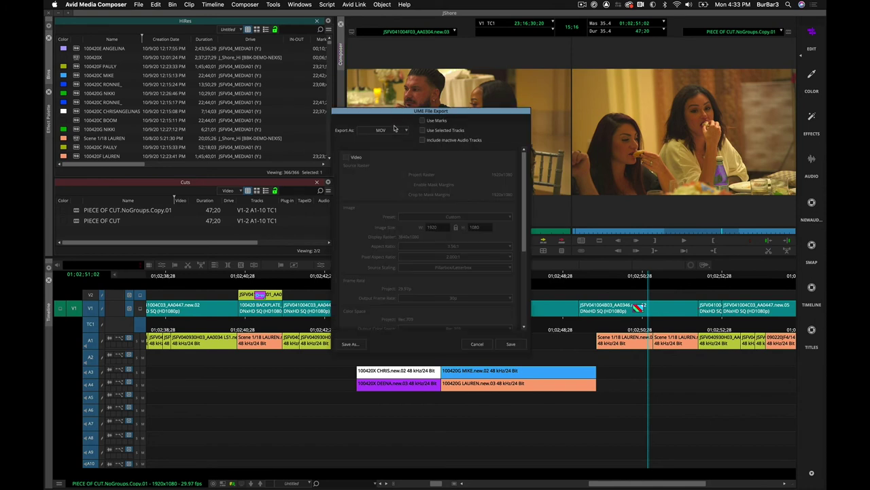
left_click(395, 129)
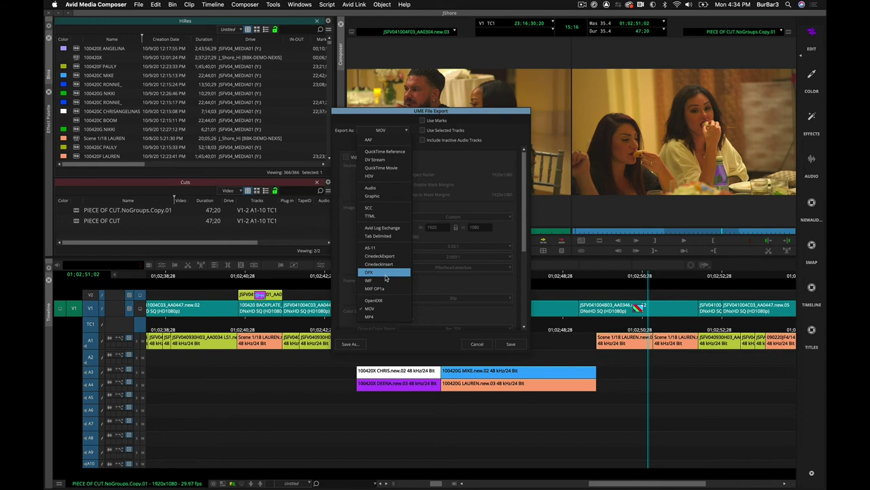
left_click(383, 310)
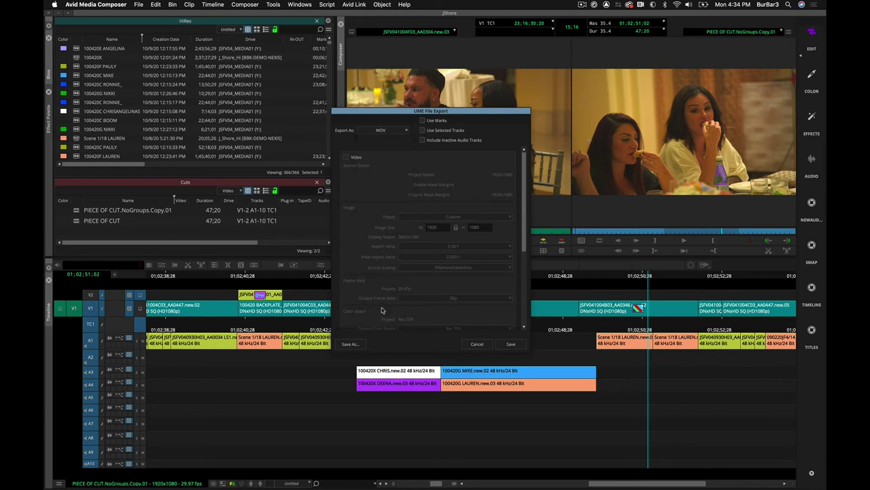
Include video in the MOV export and enlarge the UME File Export dialog to show its compression and audio settings
left_click_drag(405, 112, 343, 58)
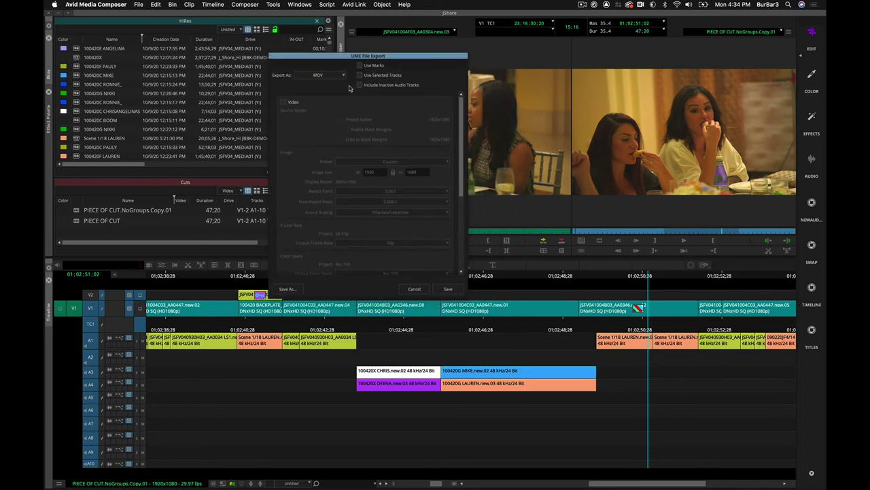
left_click(283, 103)
left_click_drag(464, 294, 509, 364)
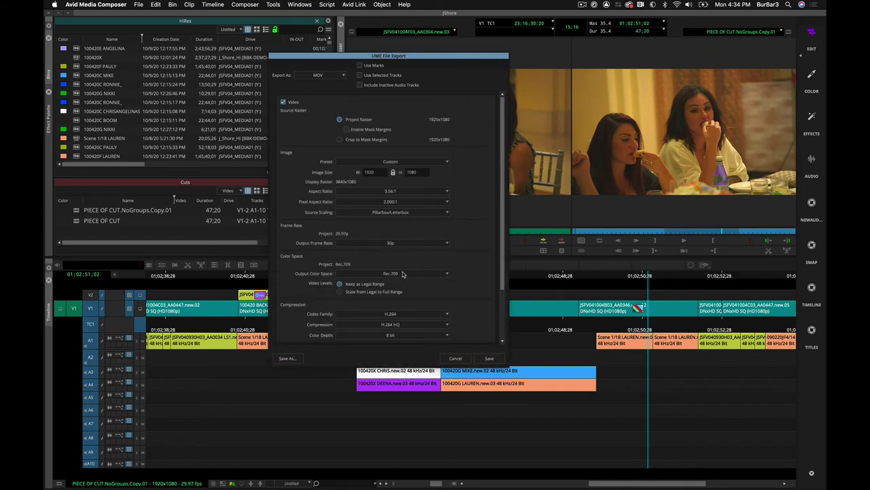
left_click_drag(503, 267, 496, 316)
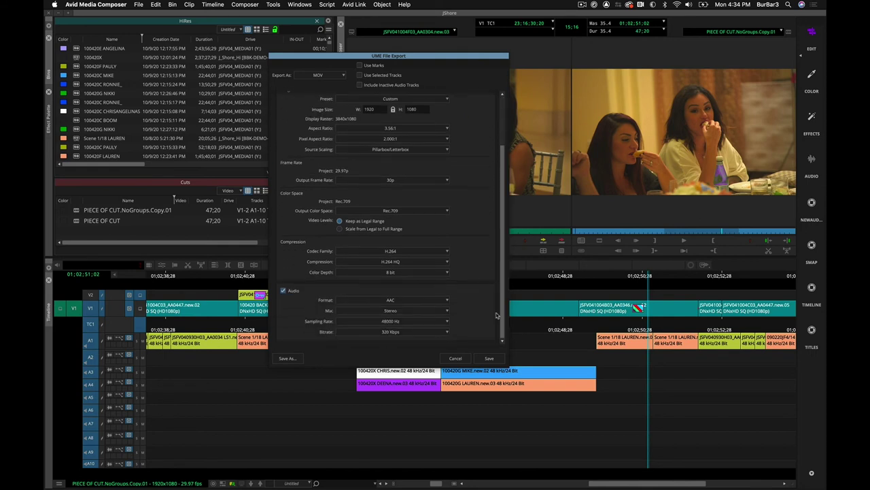
Examine the available codec families, audio formats and export file types without changing any of them
left_click(413, 251)
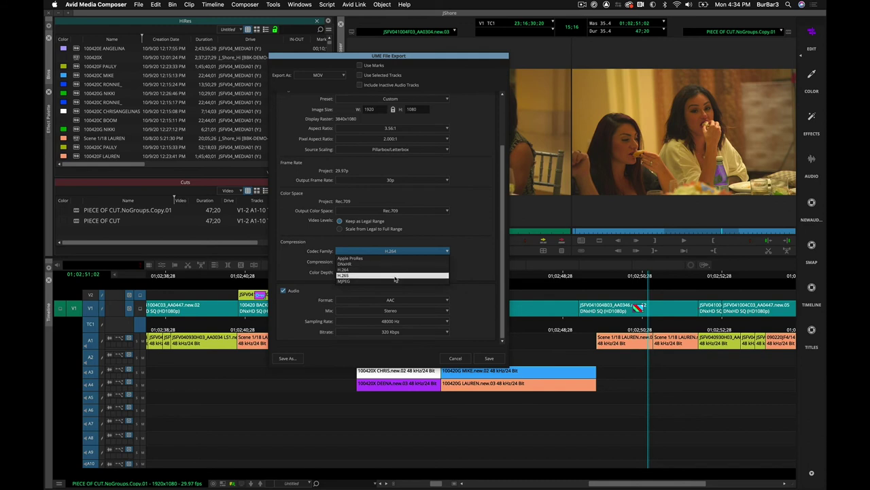
left_click(479, 259)
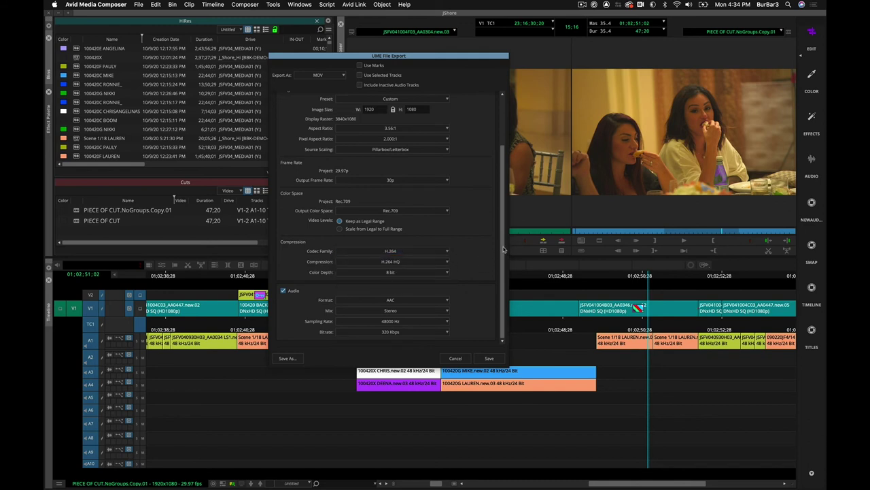
left_click(408, 301)
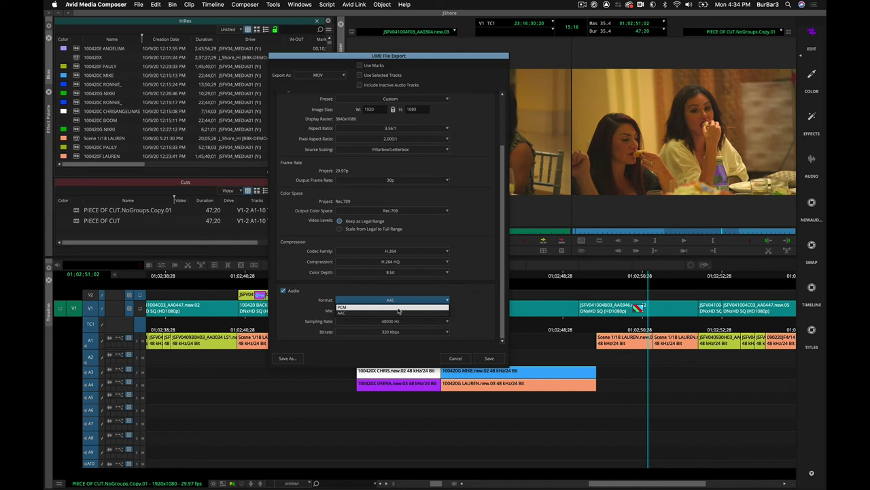
left_click(475, 264)
left_click(337, 75)
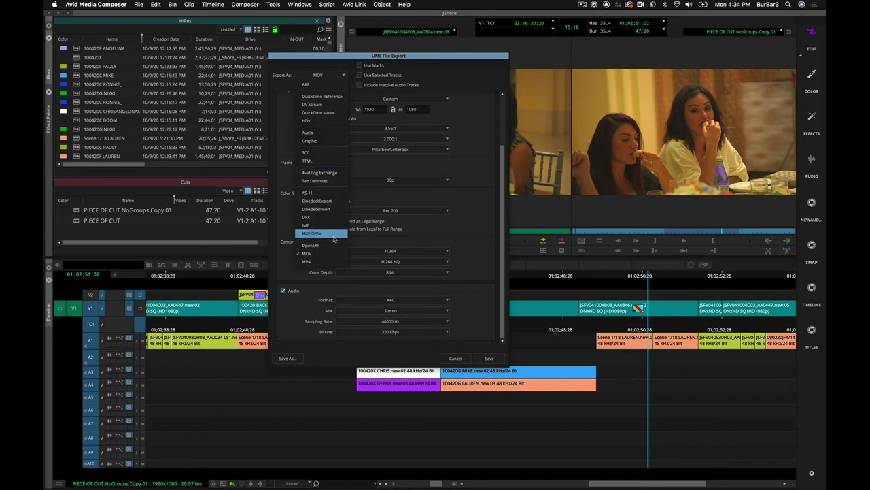
left_click(488, 183)
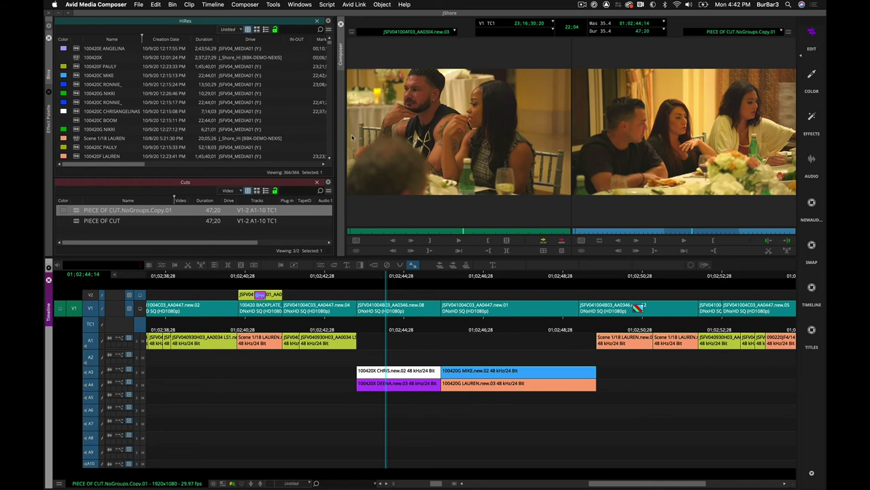
Open the IMF Window and move it clear of the bins
left_click(272, 5)
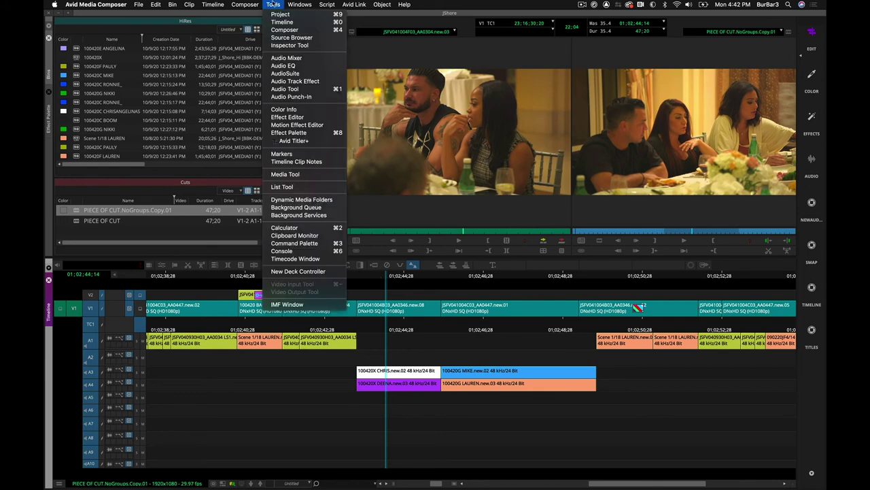
left_click(285, 304)
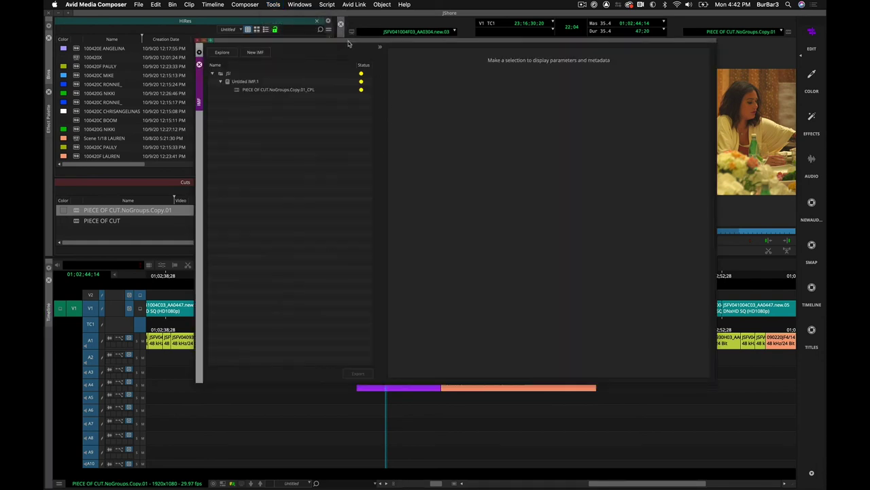
left_click_drag(370, 52, 376, 55)
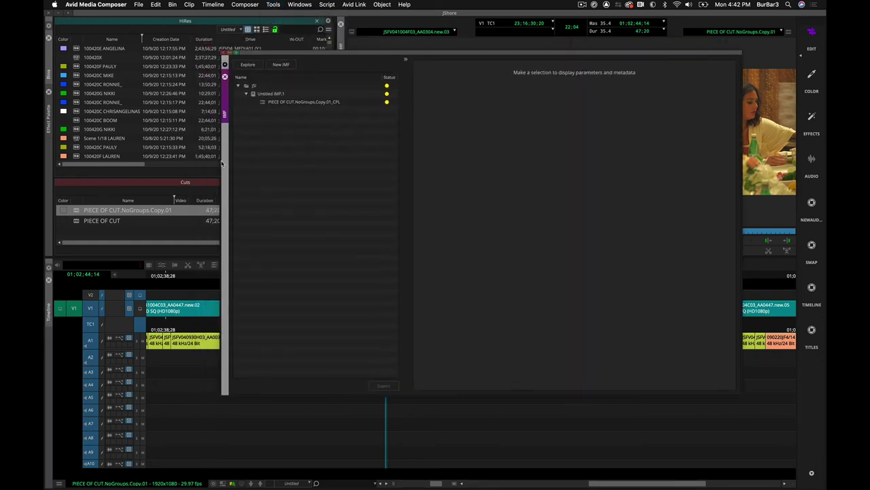
Move the IMF window clear of the bins and rename the top-level IMF package as JS1
left_click_drag(219, 162, 231, 164)
left_click(258, 86)
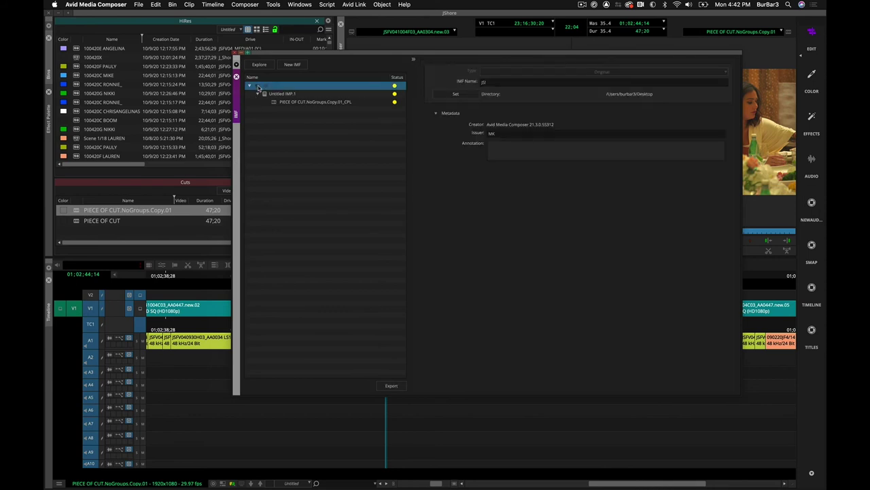
left_click(491, 82)
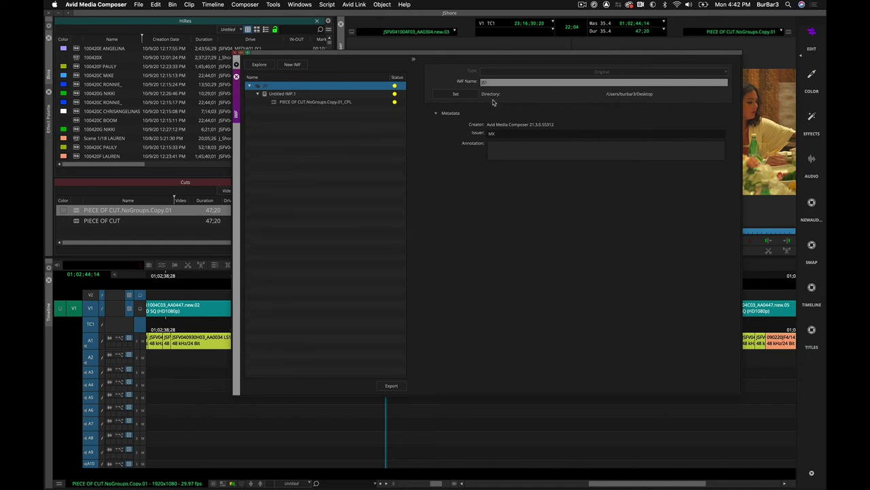
left_click(350, 161)
left_click(265, 87)
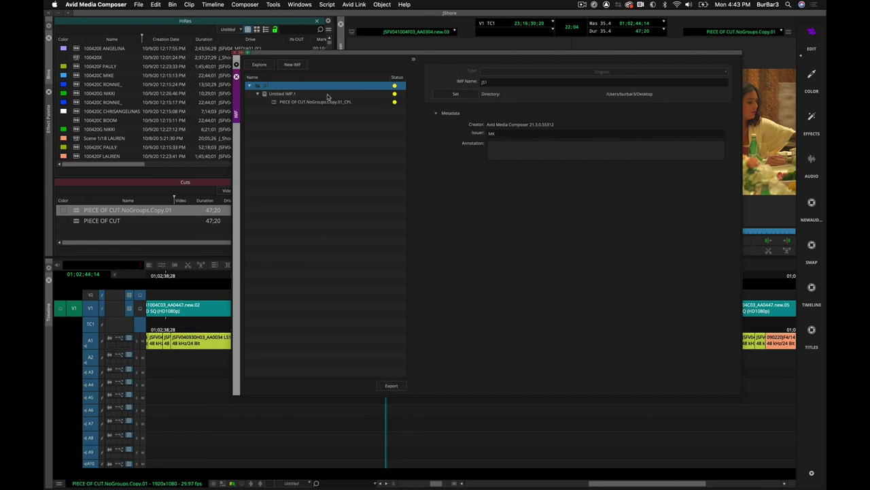
Inspect the settings of Untitled IMP.1 and its PIECE OF CUT.NoGroups.Copy.01 composition, then check the available new IMF types
left_click(281, 94)
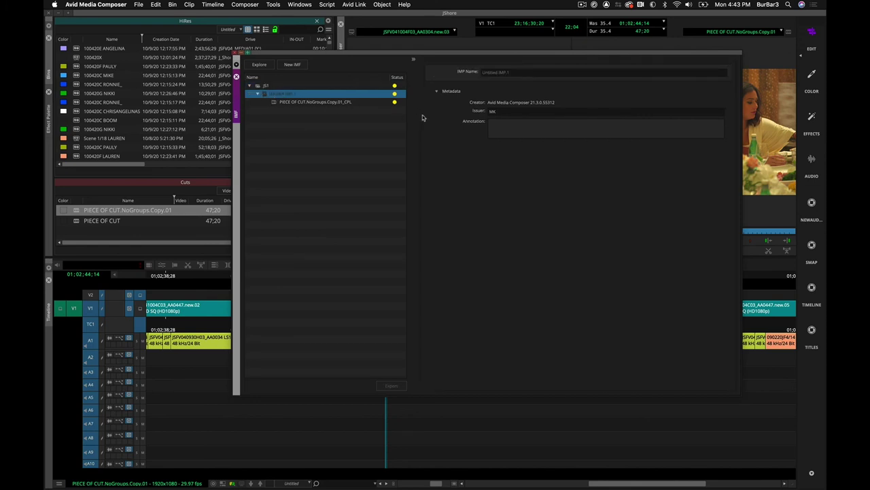
left_click(341, 103)
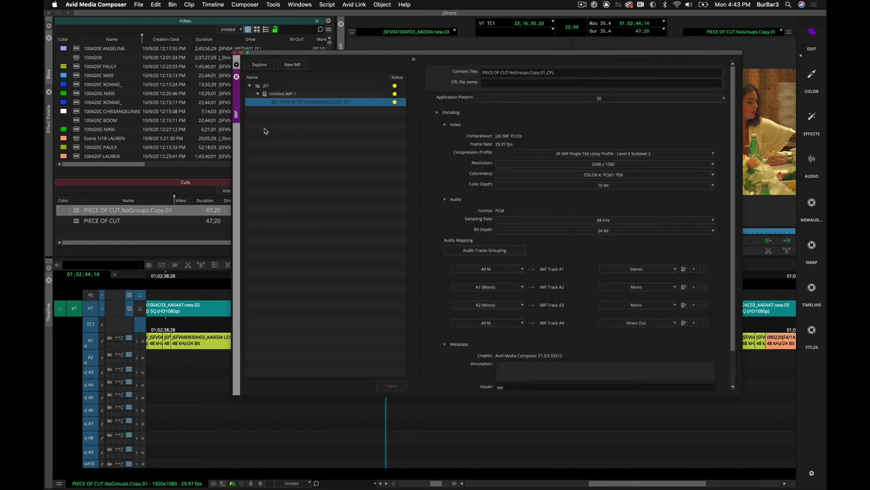
left_click(292, 65)
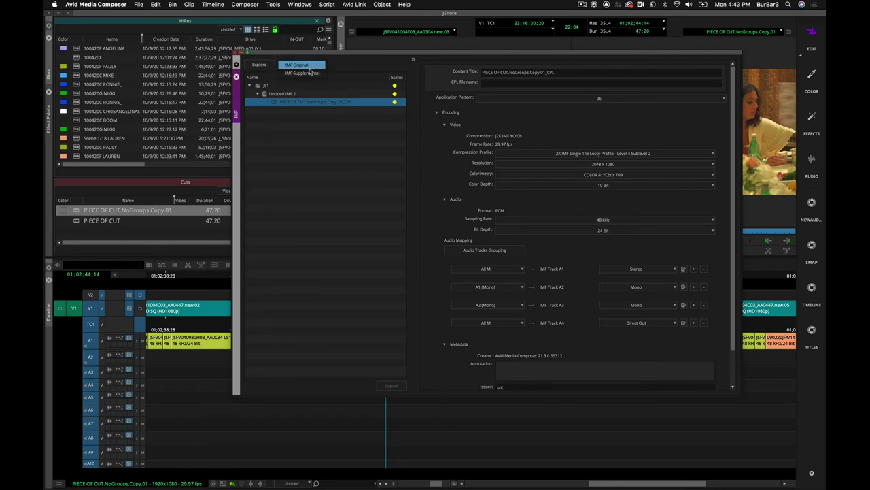
left_click(315, 162)
Add the PIECE OF CUT sequence from the Cuts bin to Untitled IMP.1 as another composition, repositioning the IMF window as needed
left_click_drag(283, 57, 329, 71)
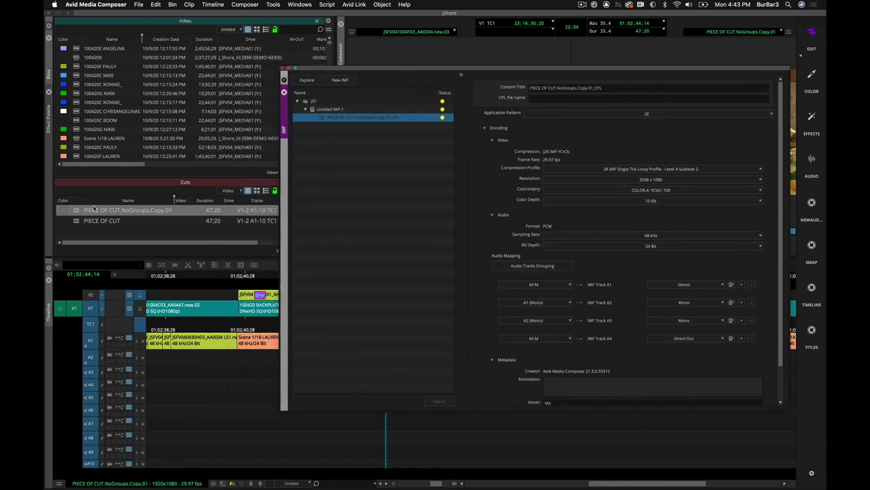
left_click(80, 223)
left_click_drag(77, 223, 334, 112)
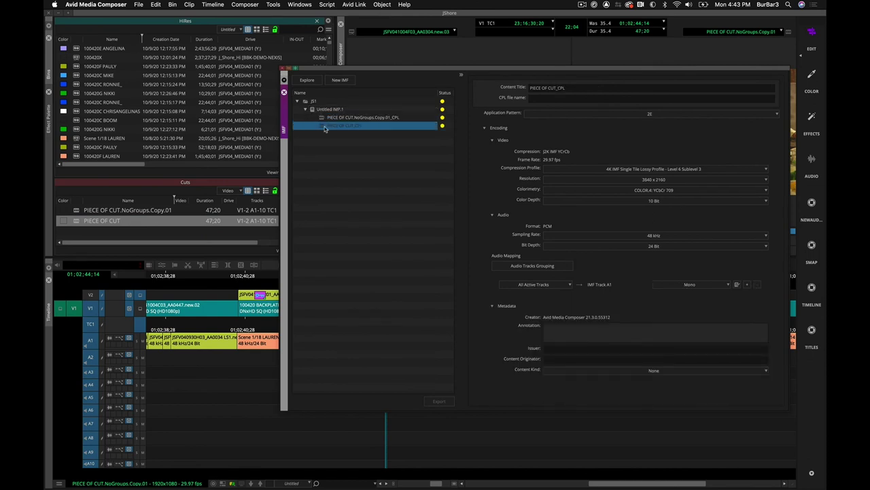
left_click(334, 117)
left_click(327, 128)
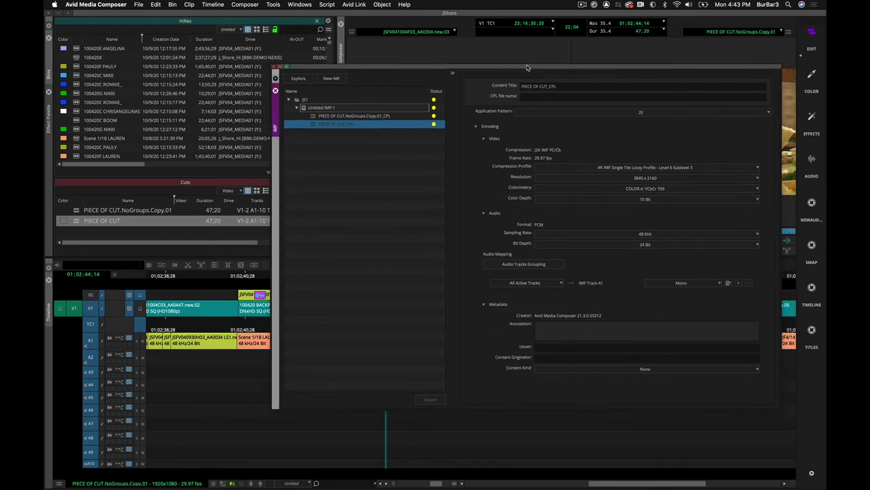
left_click_drag(550, 72, 449, 60)
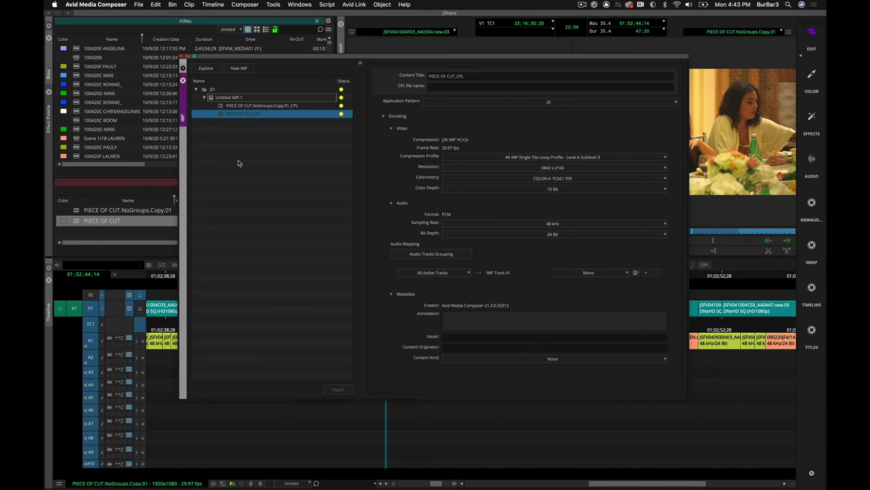
Examine the resolution and colorimetry choices for the PIECE OF CUT.NoGroups.Copy.01 composition without changing them
left_click(219, 113)
left_click(268, 106)
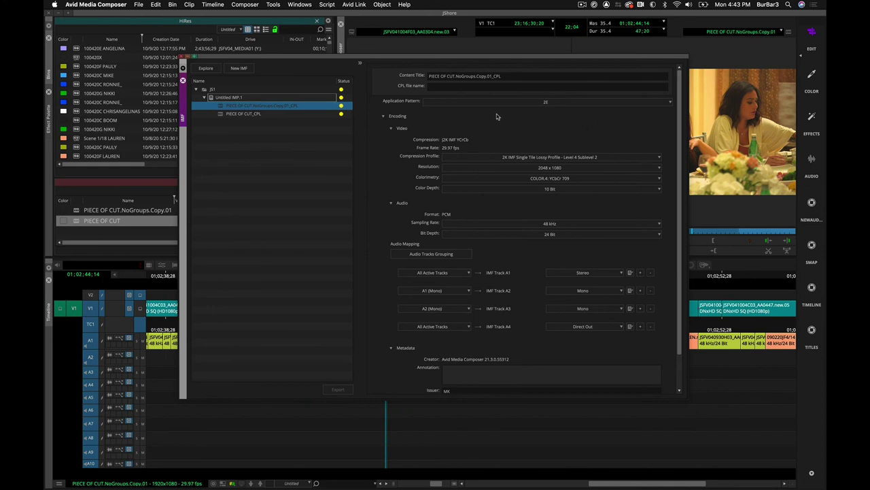
left_click(479, 168)
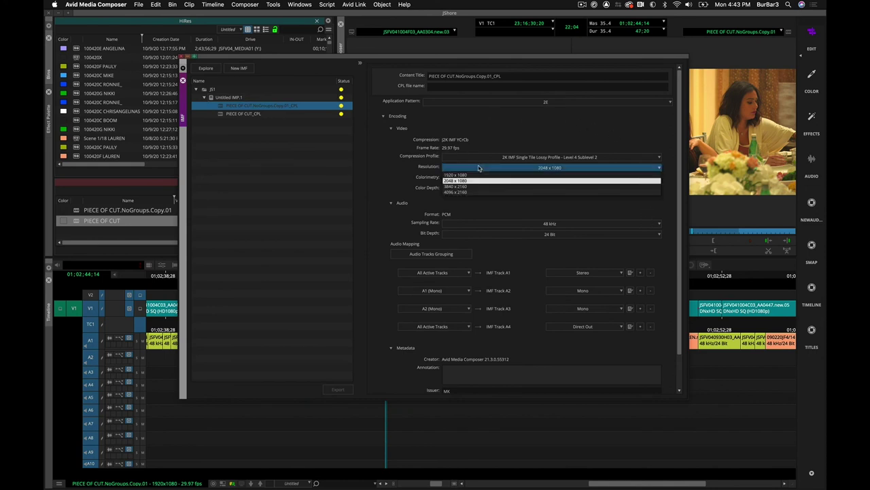
left_click(498, 132)
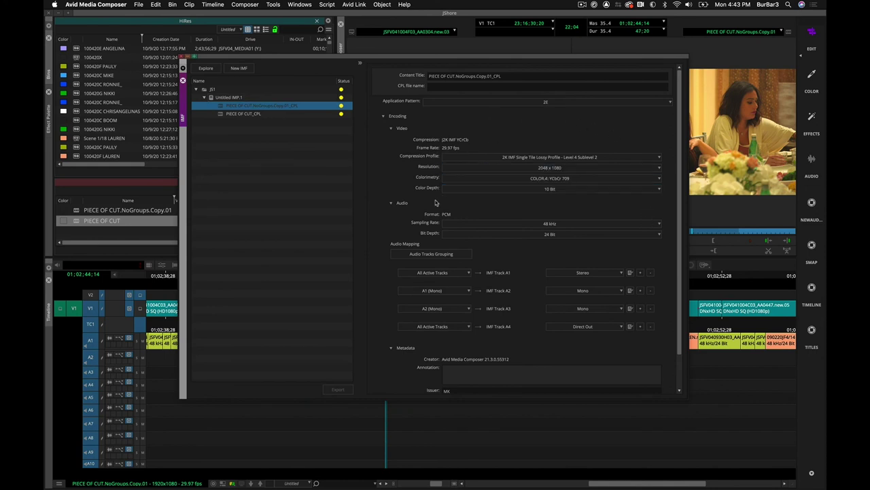
left_click(495, 179)
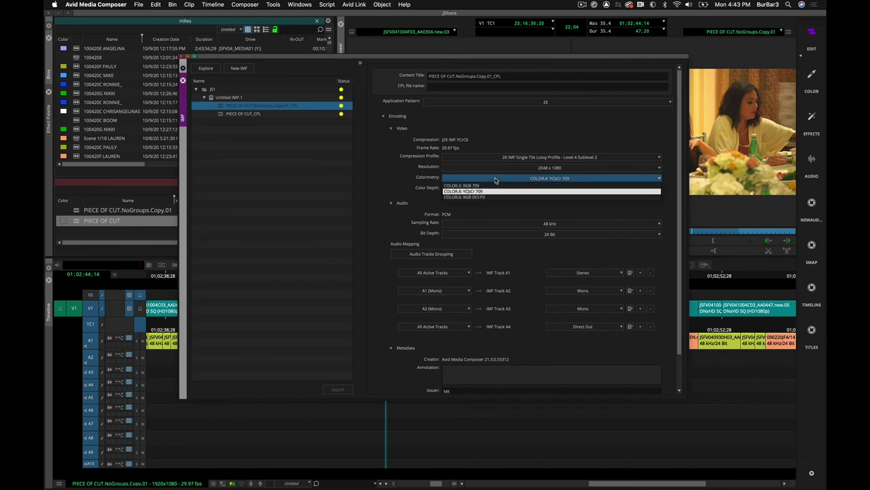
left_click(482, 207)
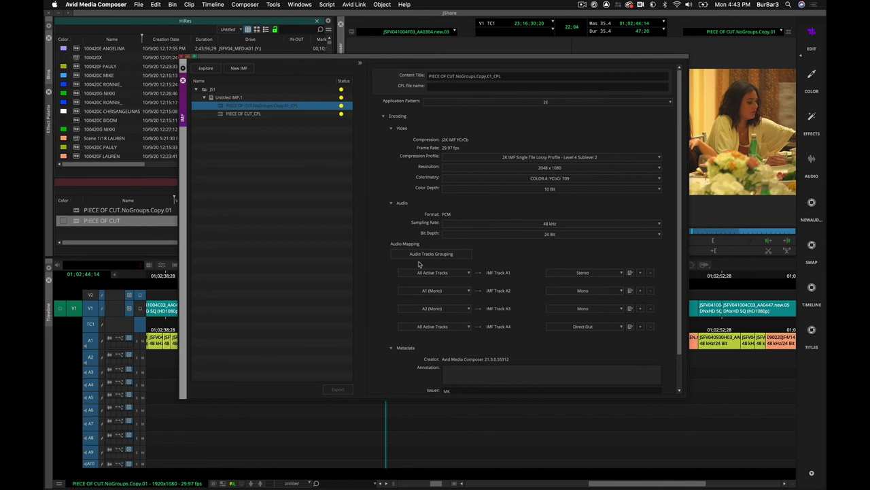
Review the composition's audio mapping and metadata, including the multi-channel audio metadata of IMF Track A1, without changing anything
scroll(680, 292, "down", 3)
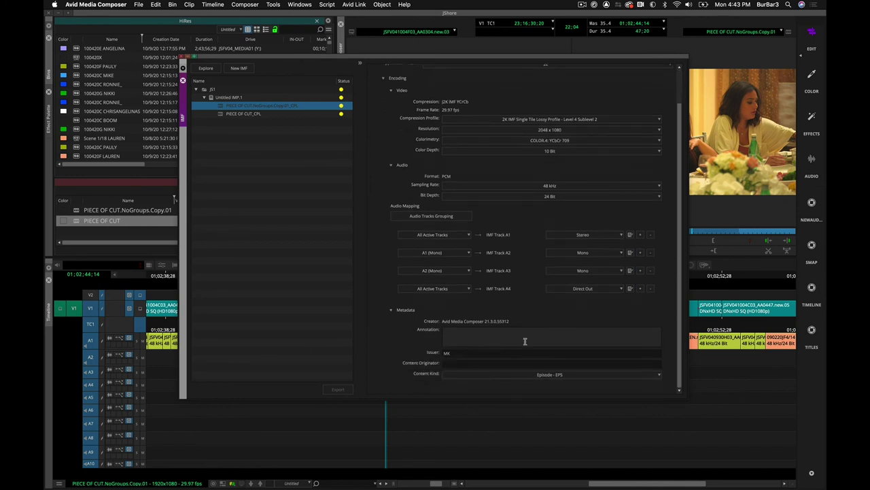
left_click(630, 234)
left_click_drag(475, 207, 480, 200)
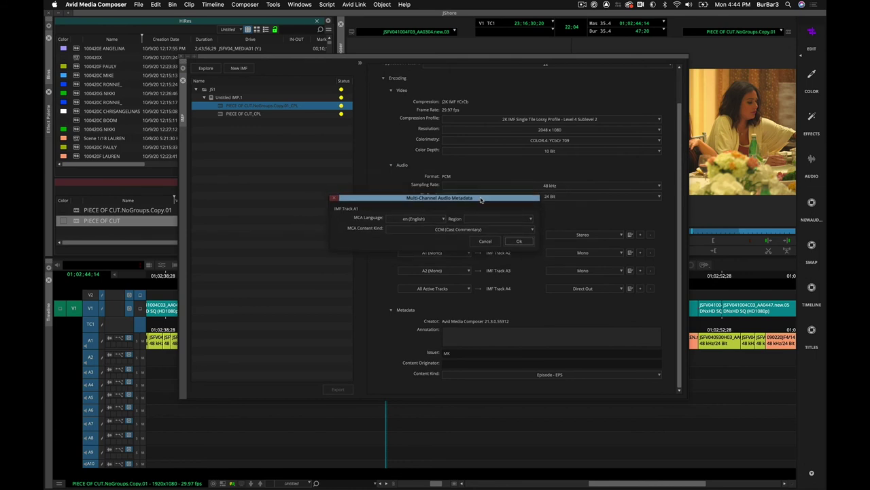
left_click(487, 242)
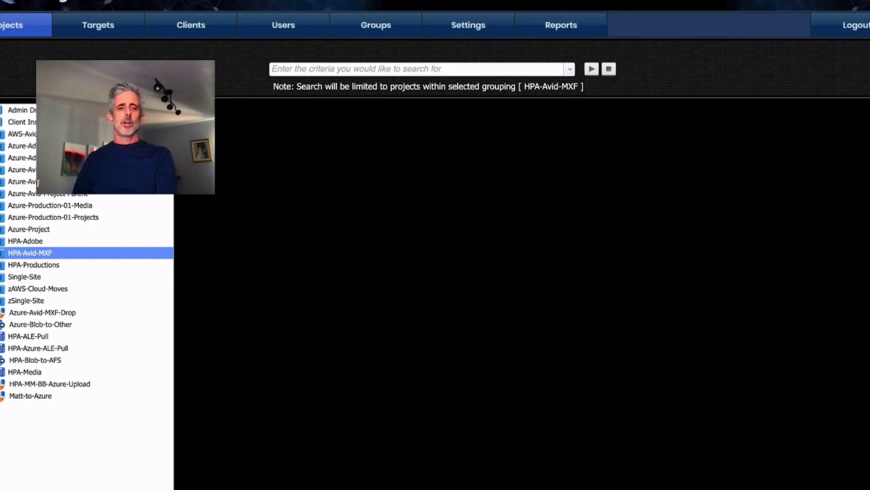
Switch to the storage transfer web console and open the store job of the HPA-Avid-MXF-zMM-BB - Upload project
double_click(30, 252)
left_click(102, 302)
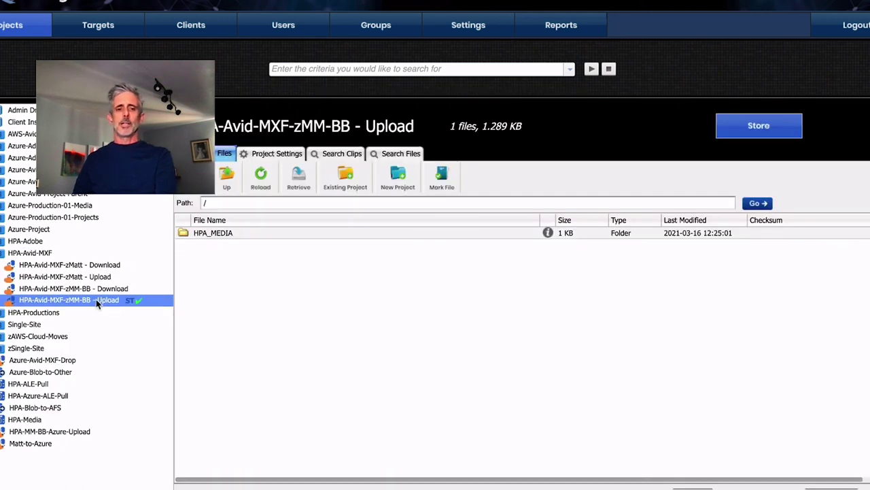
left_click(767, 127)
Open the upload job's automation configuration and examine the available schedule intervals, keeping 30 mins
left_click(248, 202)
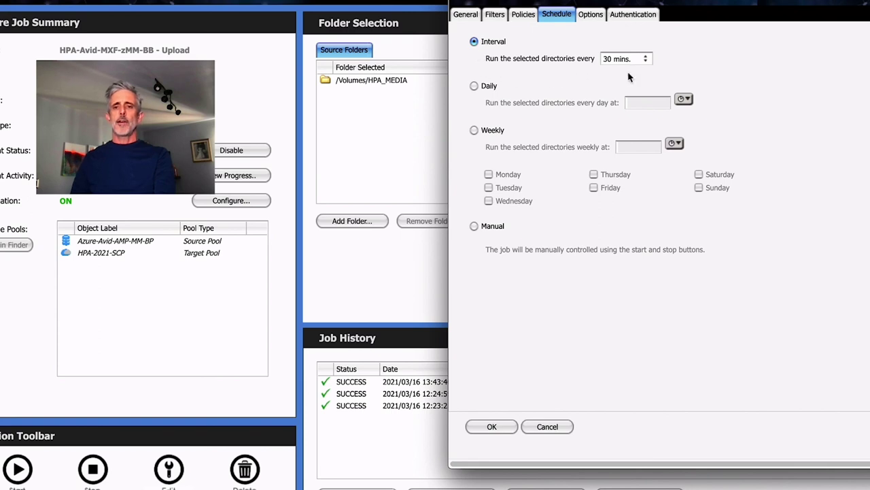
left_click(646, 61)
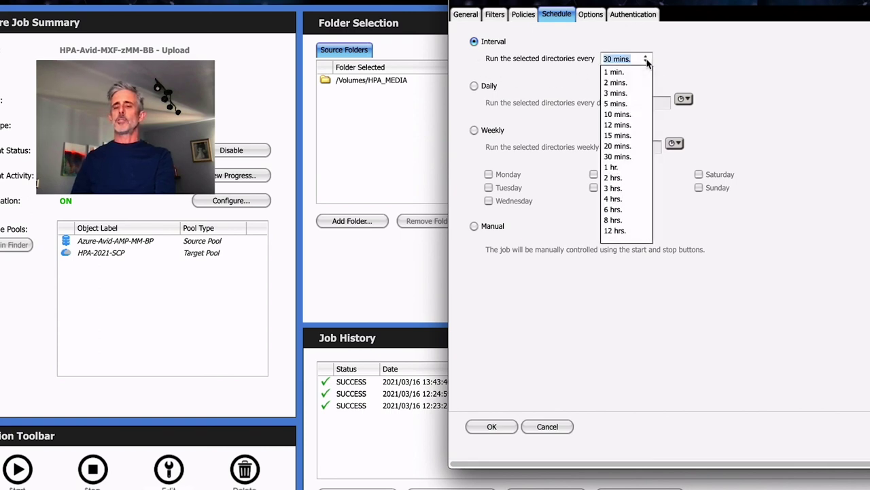
left_click(712, 64)
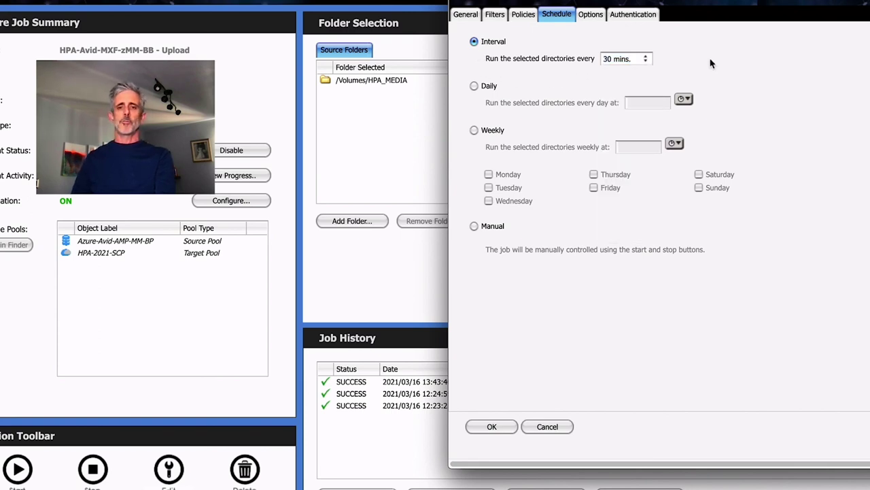
Examine the upload job's options and the available numbers of parallel streams
left_click(591, 15)
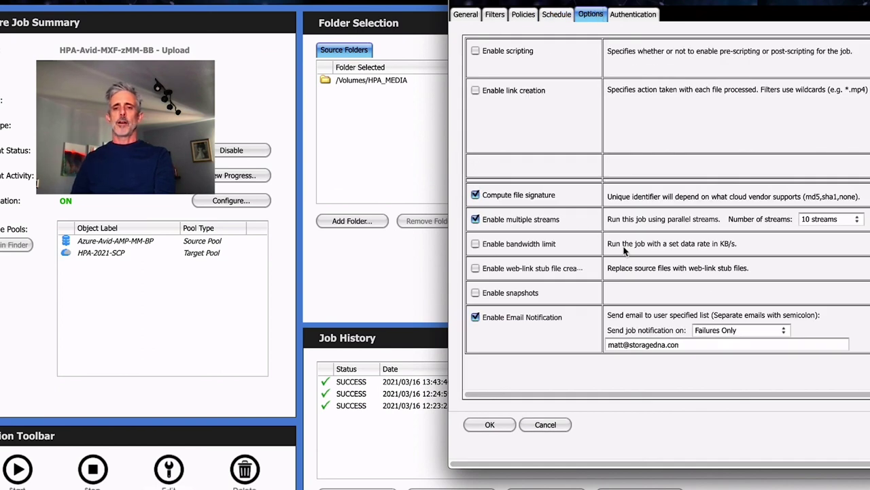
left_click(858, 219)
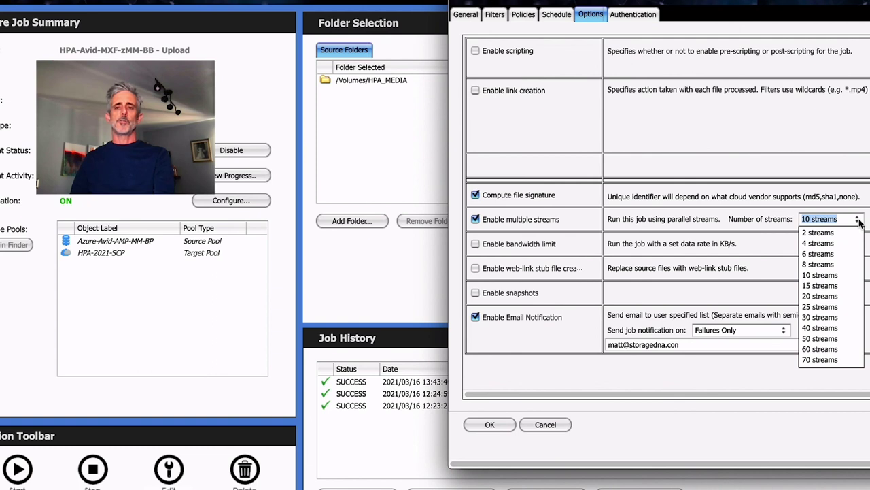